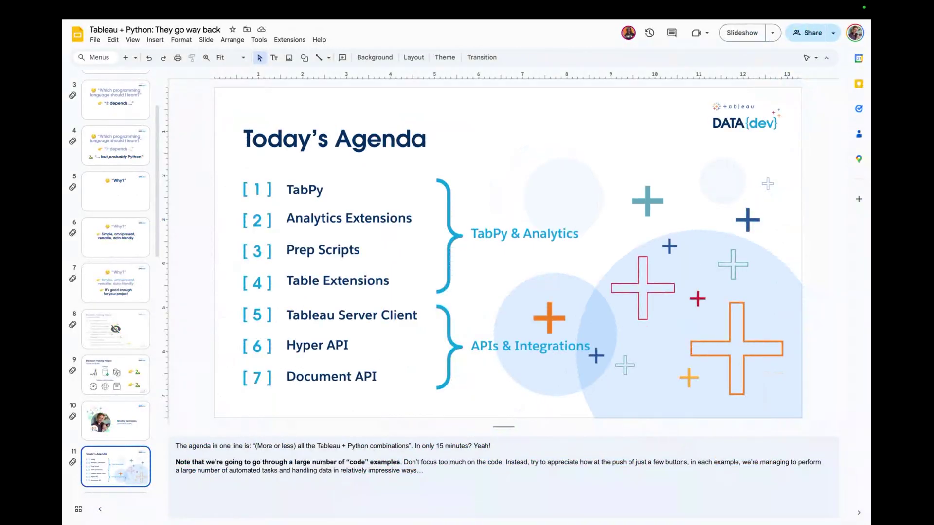
# Start Presenter view on the agenda slide, then switch to VS Code and enlarge the TabPy server terminal
pyautogui.click(772, 35)
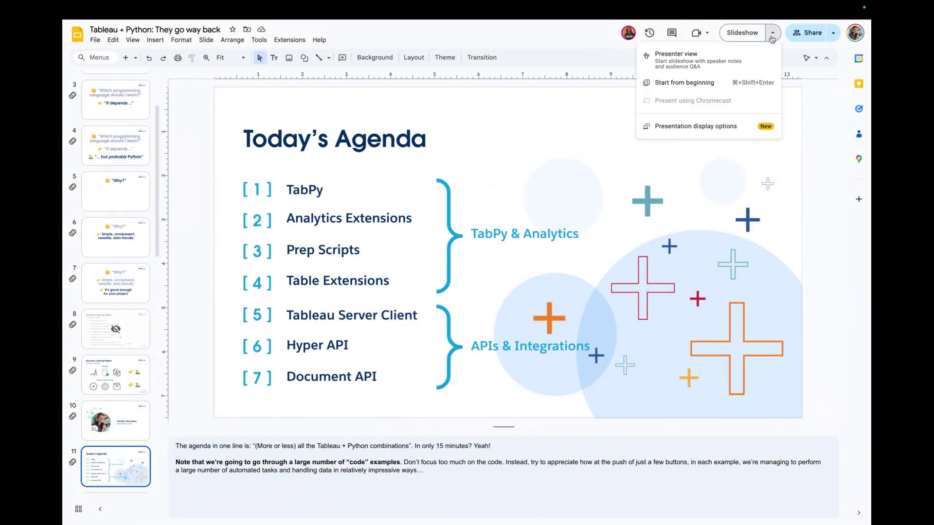
pyautogui.click(734, 60)
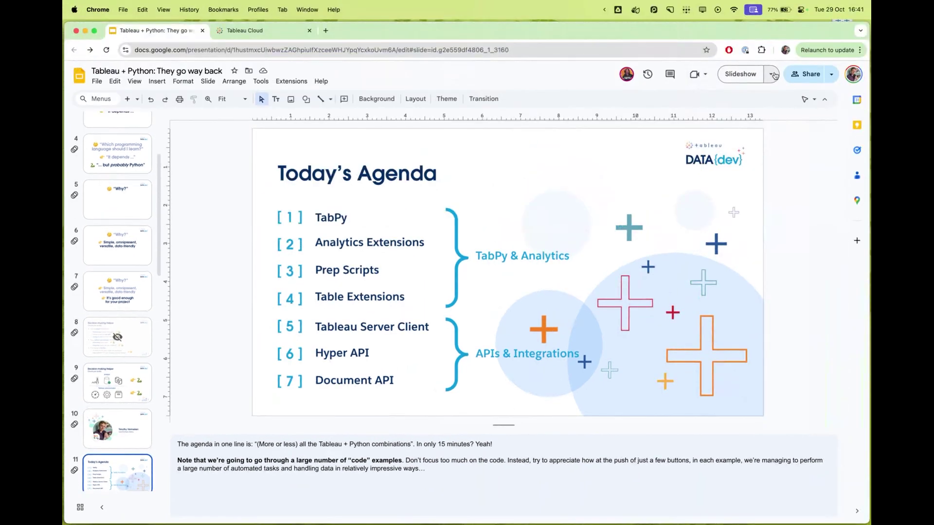
pyautogui.click(770, 73)
pyautogui.click(750, 89)
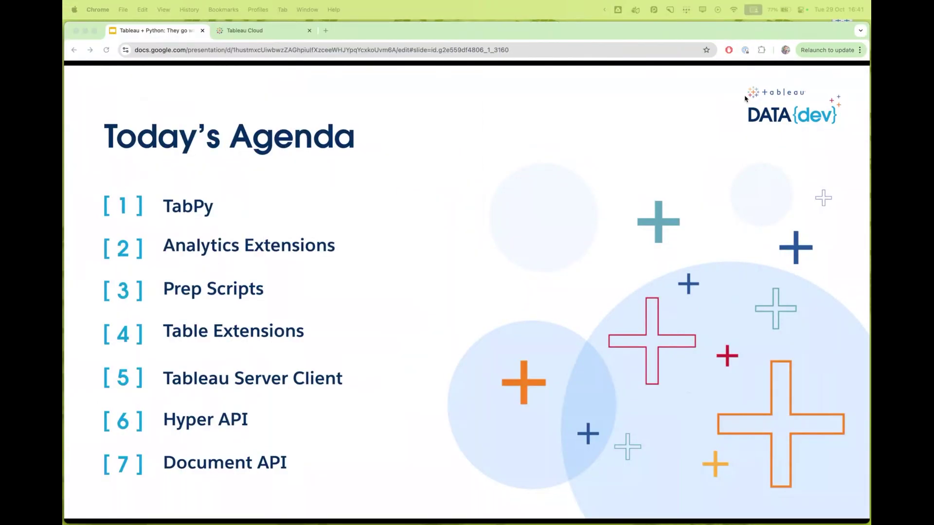
pyautogui.press('super+Tab')
pyautogui.press('super+Tab')
pyautogui.press('super+Tab')
pyautogui.press('super+Tab')
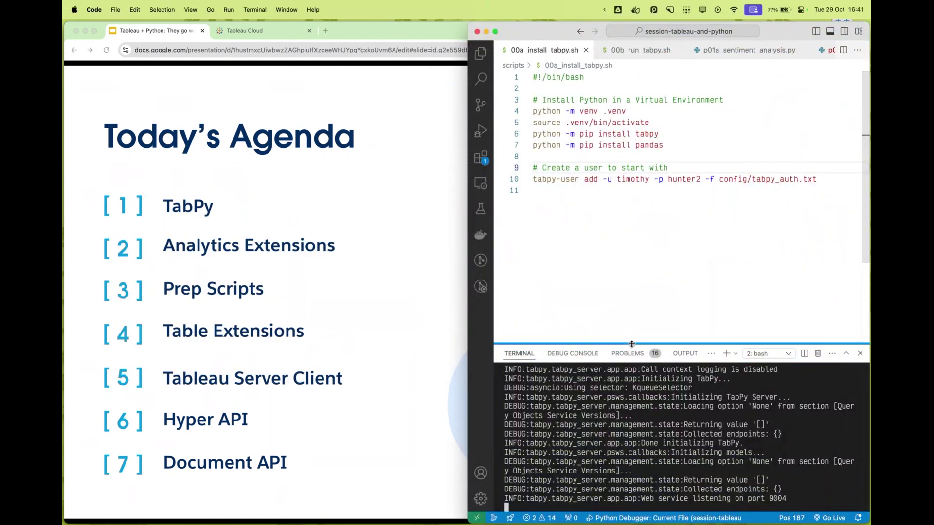
pyautogui.moveTo(630, 342); pyautogui.dragTo(632, 305)
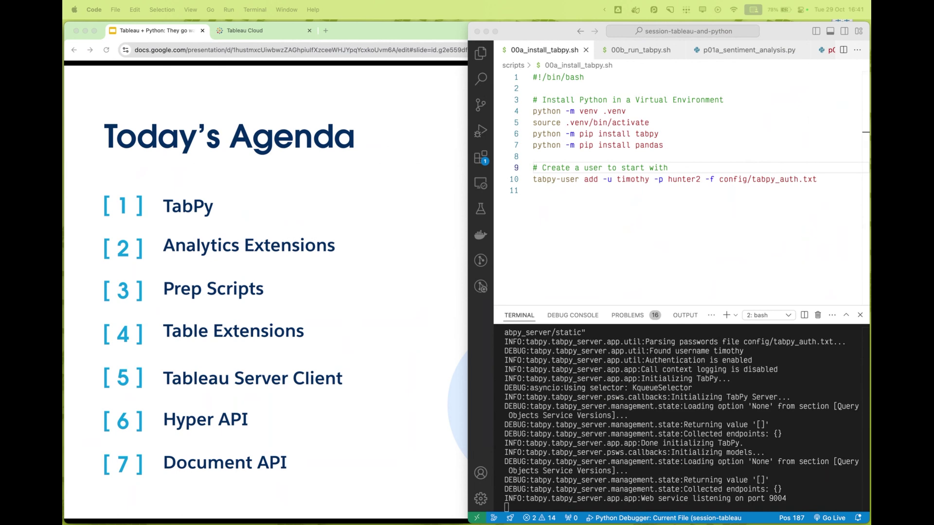
# Advance through the agenda braces to the TabPy & Analytics slide, revealing the logo, 'What is TabPy?' and its bullets
pyautogui.press('Right')
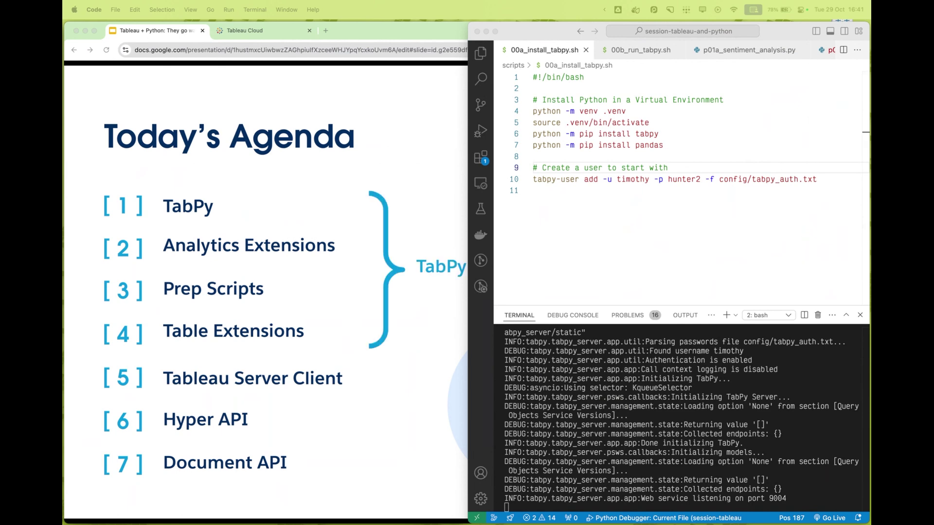
pyautogui.press('Right')
pyautogui.press('Right')
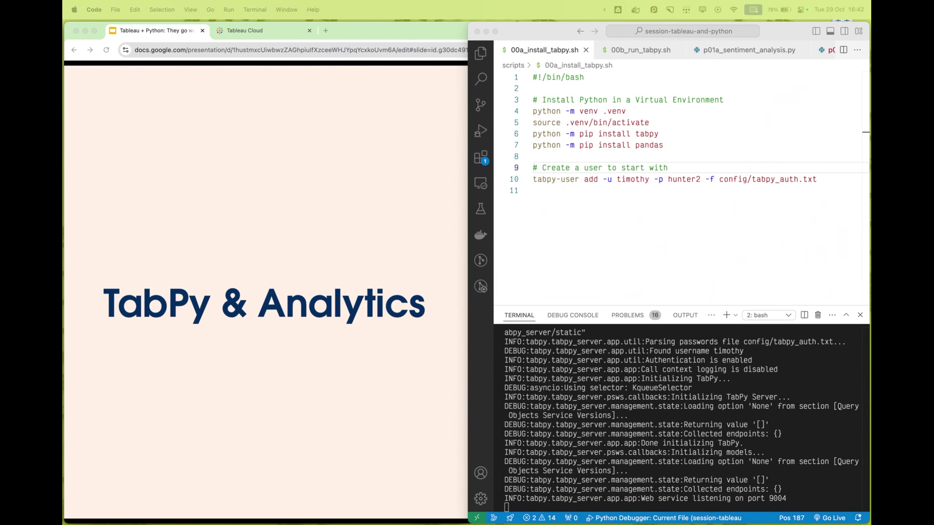
pyautogui.press('Right')
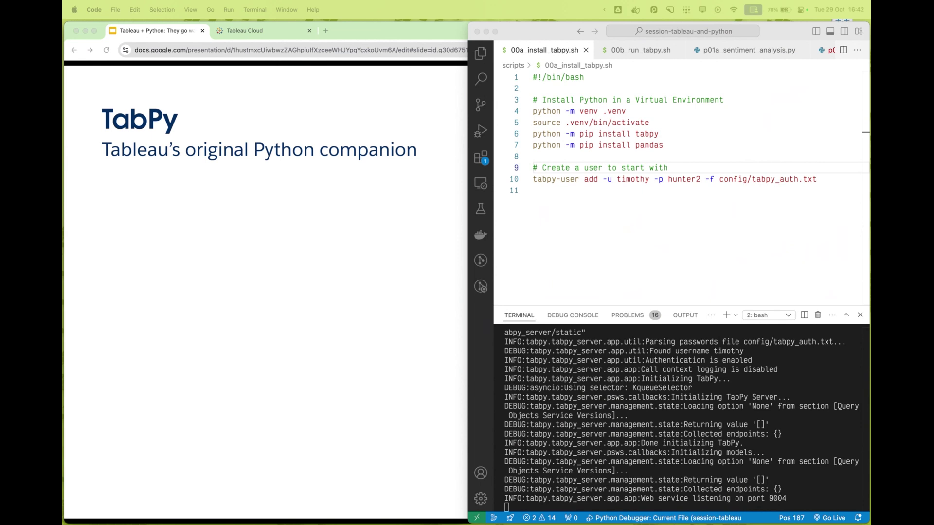
pyautogui.press('Right')
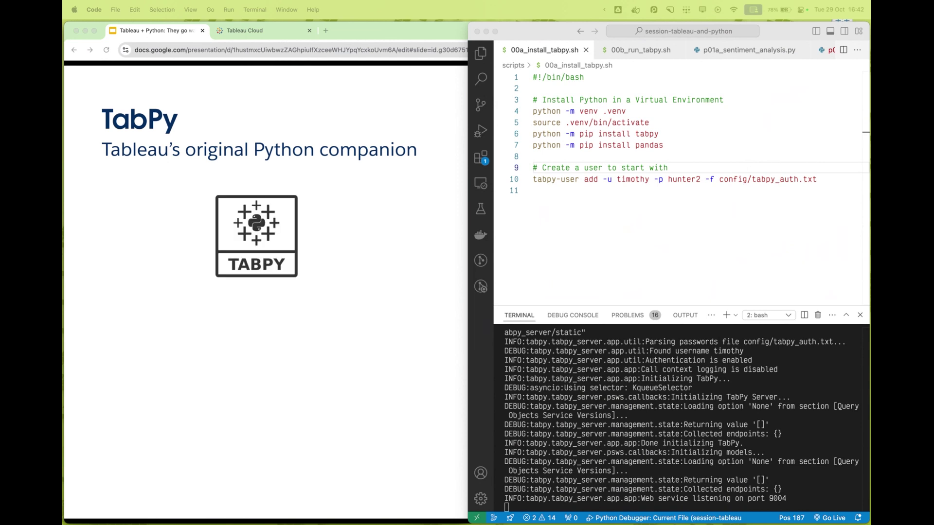
pyautogui.press('Right')
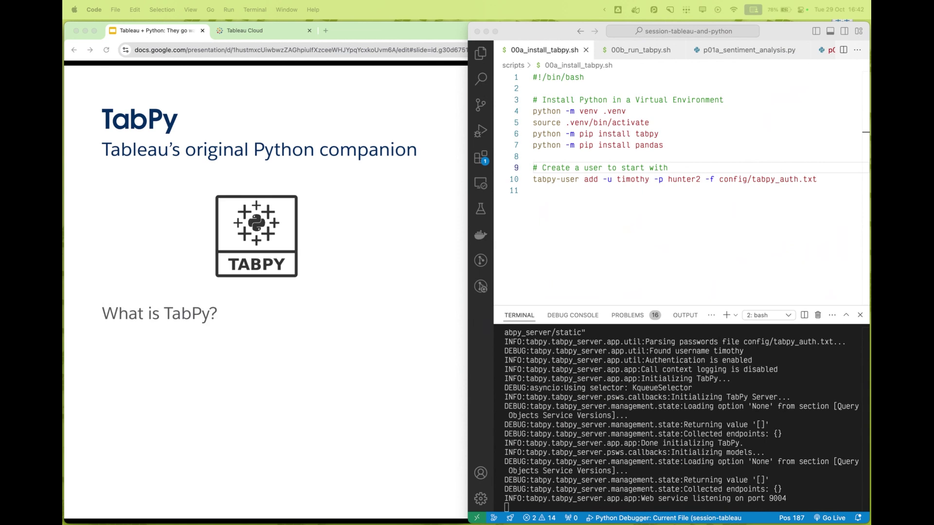
pyautogui.press('Right')
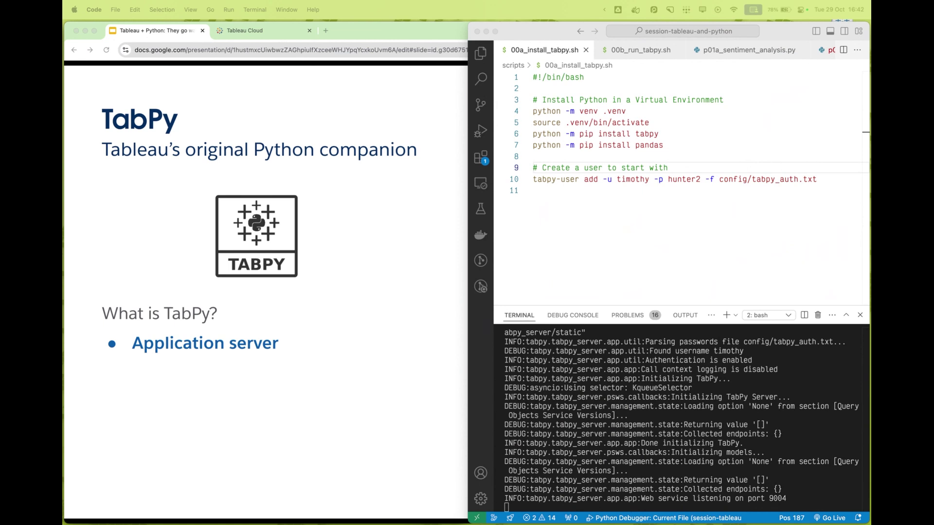
pyautogui.press('Right')
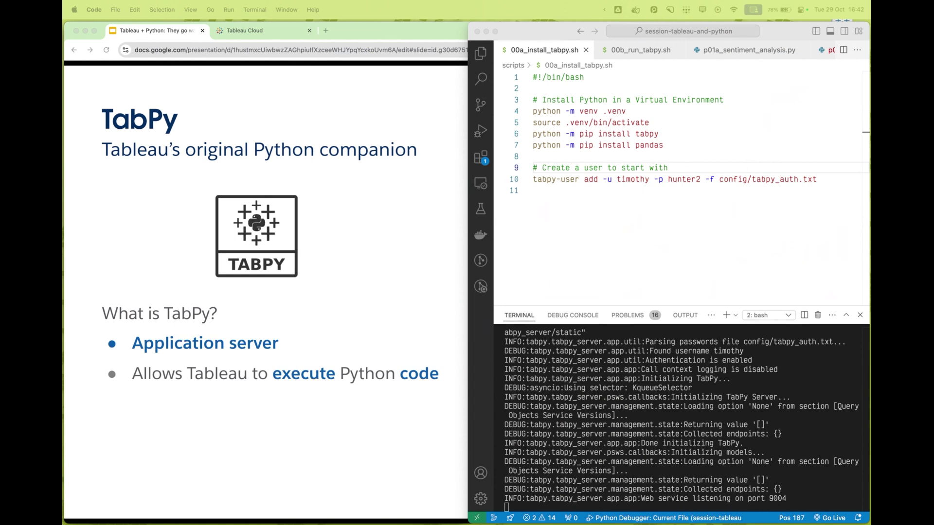
# Highlight the TabPy server log in the terminal, then return to the slides and advance to Analytics Extensions
pyautogui.click(736, 392)
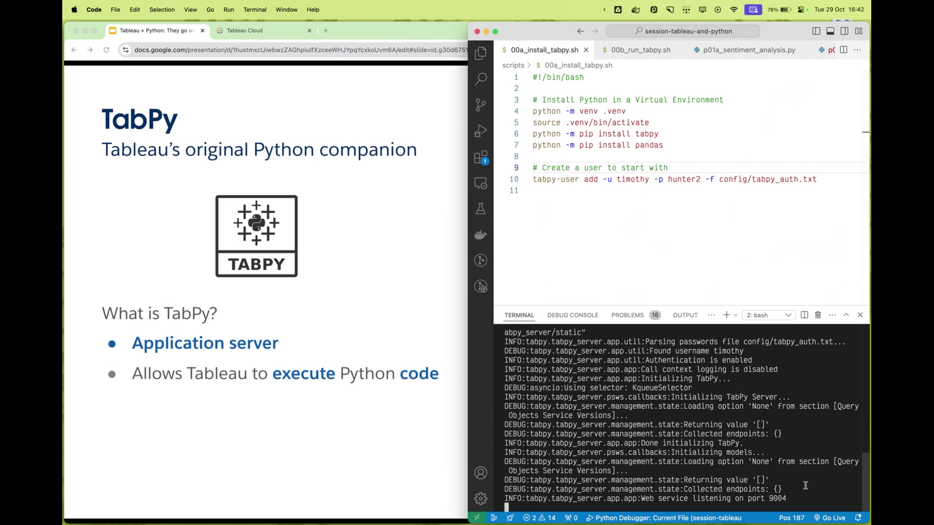
pyautogui.moveTo(805, 485); pyautogui.dragTo(633, 399)
pyautogui.click(633, 399)
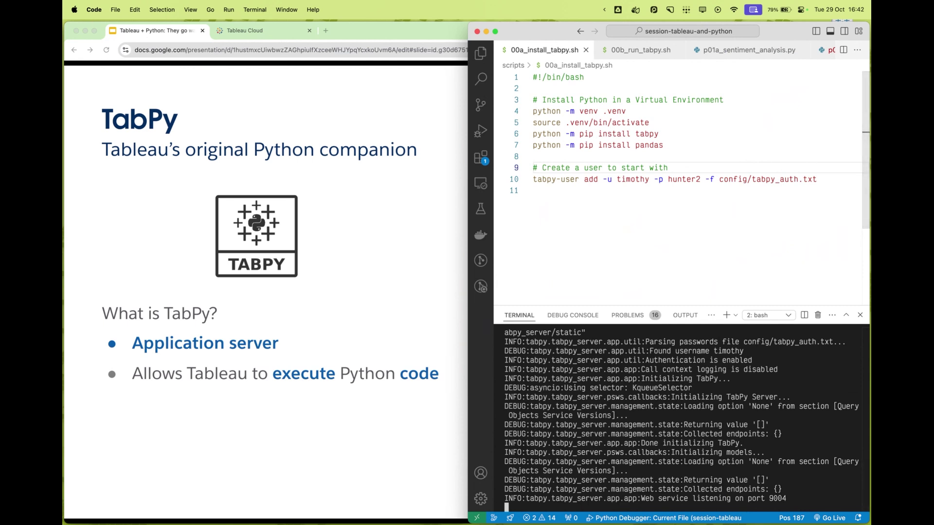
pyautogui.press('super+Tab')
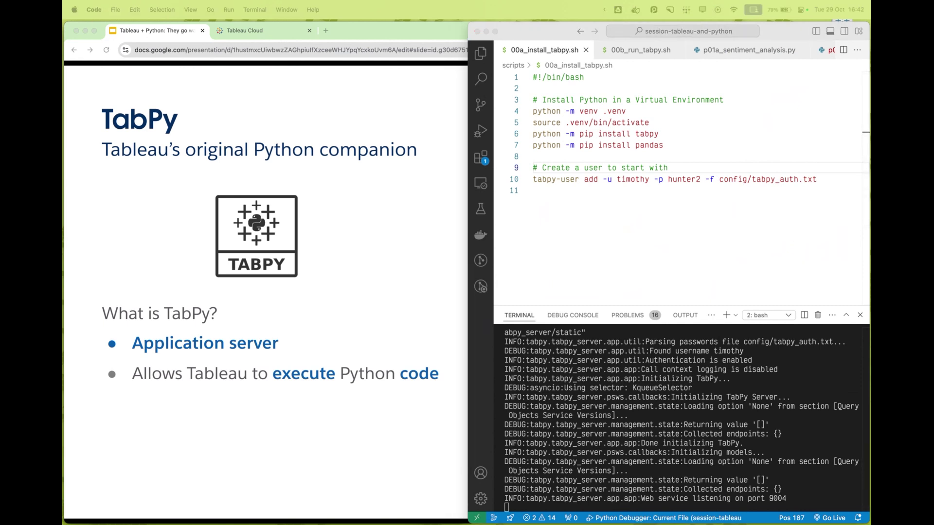
pyautogui.press('Right')
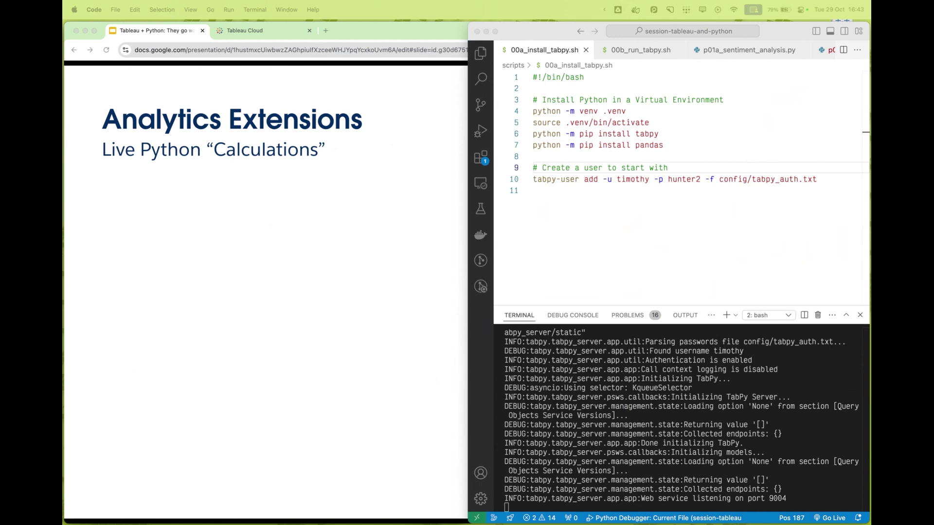
# Reveal the TabPy logo, the Desktop logo and the two-way arrows between them
pyautogui.press('Right')
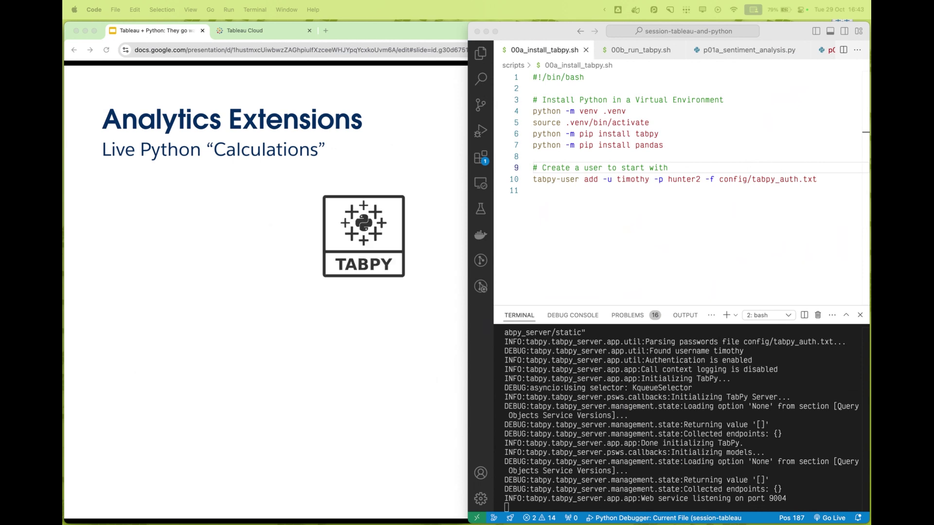
pyautogui.press('Right')
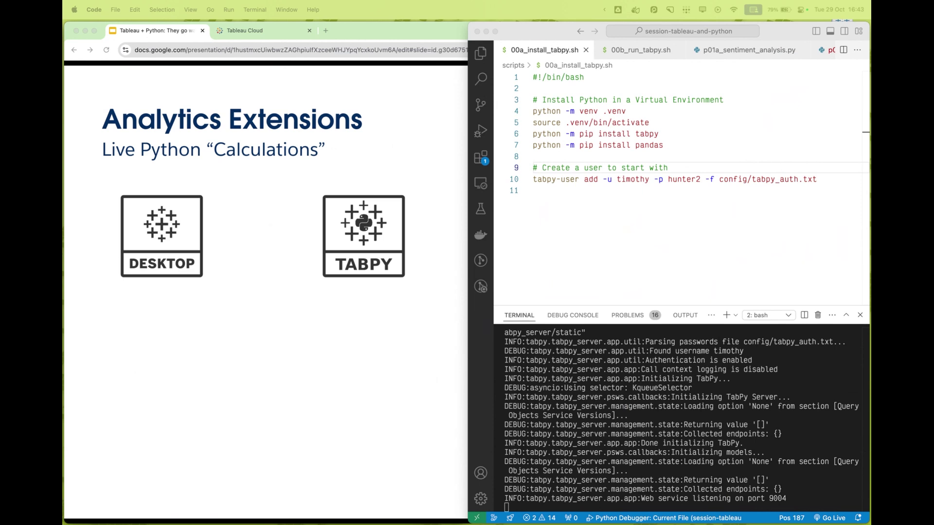
pyautogui.press('Right')
pyautogui.press('Right')
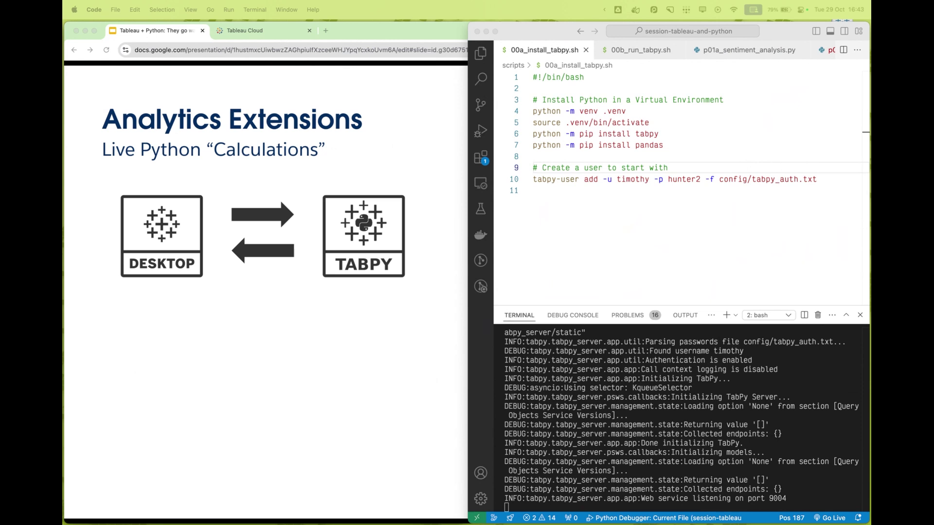
# Switch VS Code tabs past the TabPy run script to p01a_sentiment_analysis.py
pyautogui.click(733, 209)
pyautogui.press('super+alt+Right')
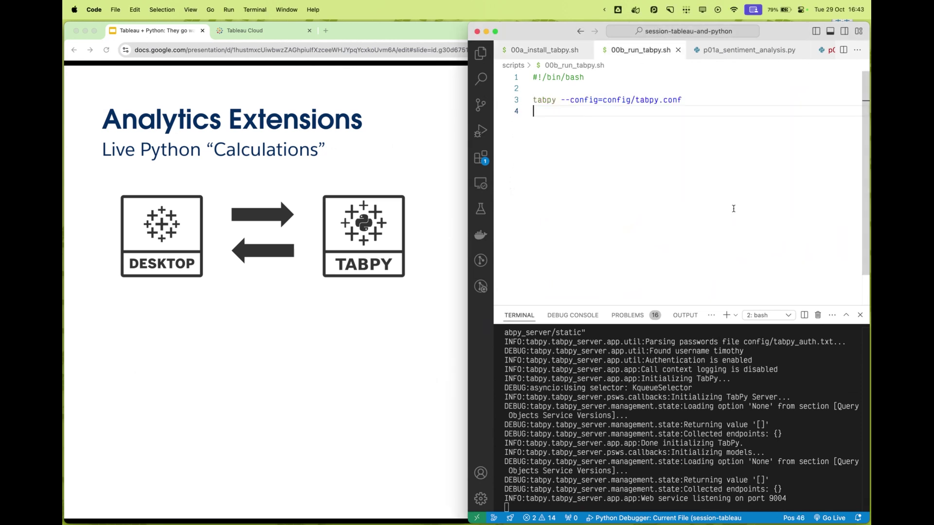
pyautogui.press('super+alt+Right')
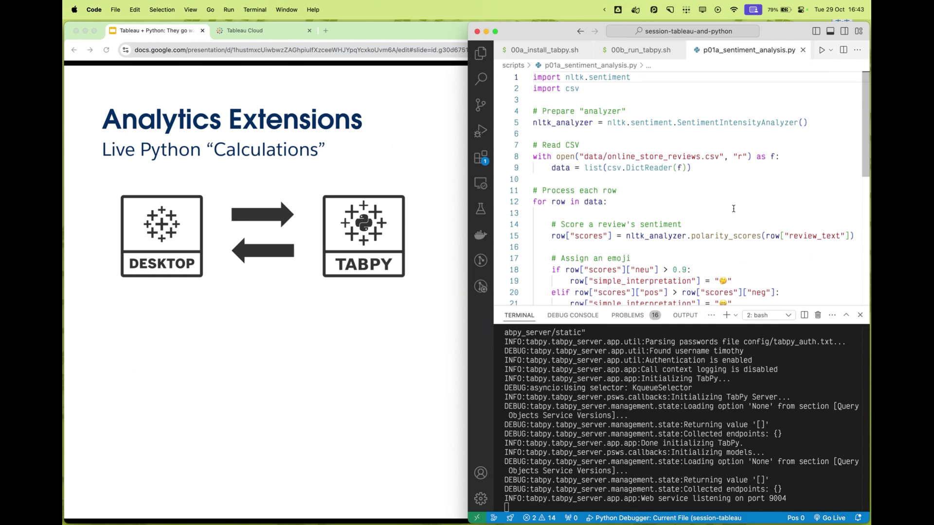
pyautogui.scroll(-1, 733, 209)
pyautogui.scroll(-3, 733, 209)
pyautogui.scroll(-1, 733, 209)
pyautogui.scroll(1, 732, 209)
# Highlight the CSV-reading lines and reviews file name, then run the script with F5
pyautogui.press('super+Up')
pyautogui.moveTo(539, 144); pyautogui.dragTo(719, 166)
pyautogui.click(718, 166)
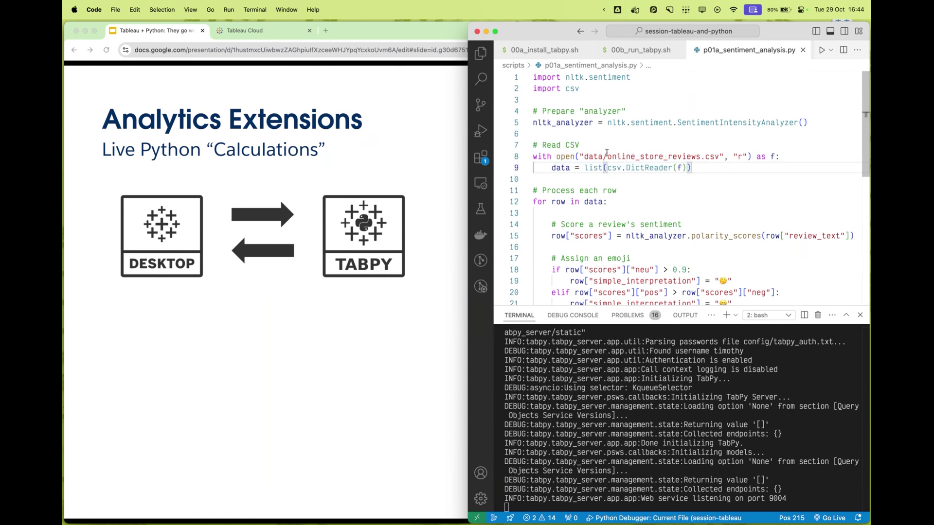
pyautogui.moveTo(607, 156); pyautogui.dragTo(691, 156)
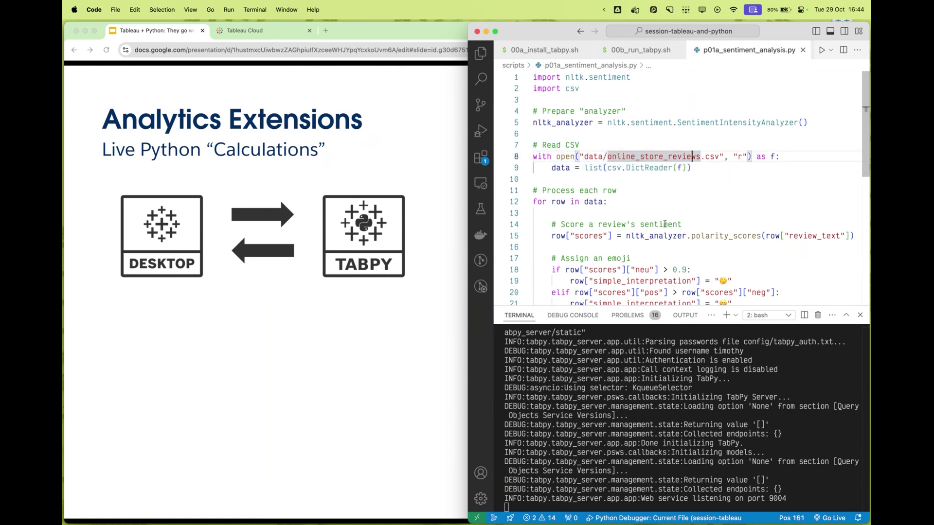
pyautogui.scroll(-3, 665, 225)
pyautogui.moveTo(649, 201); pyautogui.dragTo(761, 200)
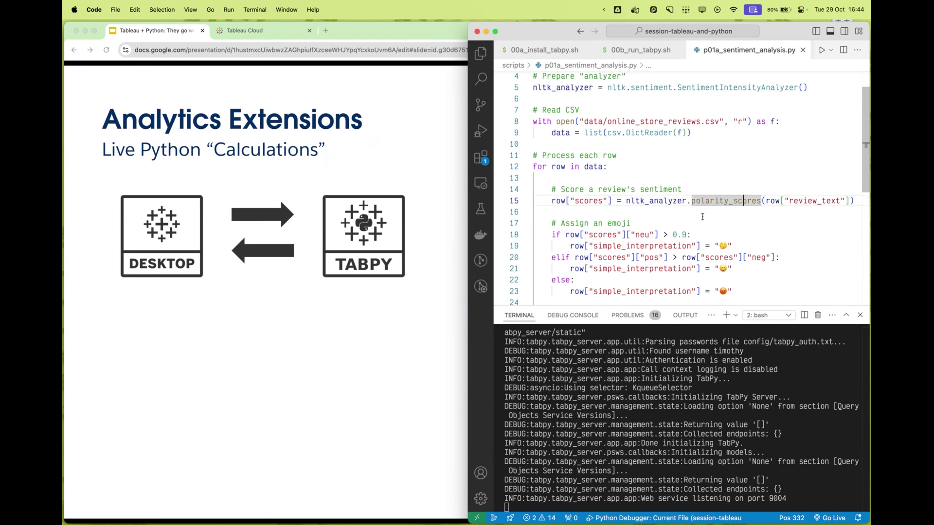
pyautogui.scroll(-4, 662, 250)
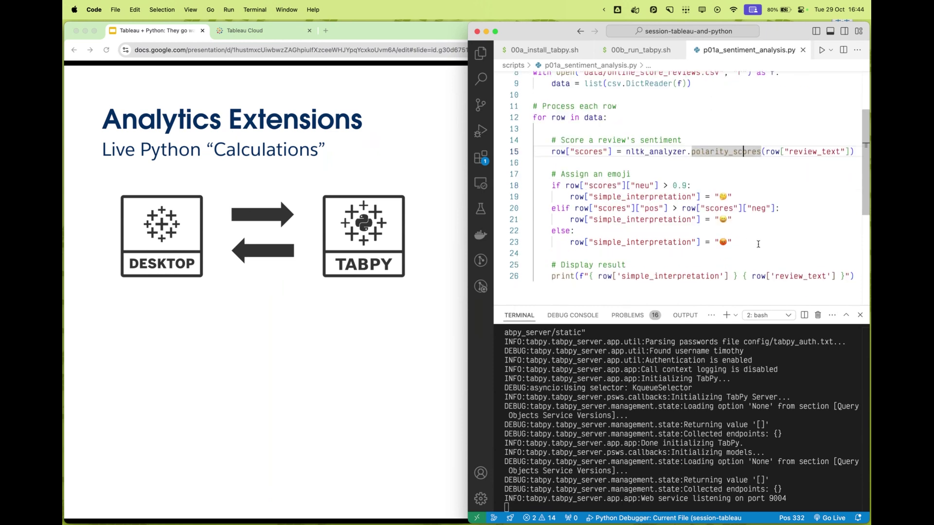
pyautogui.moveTo(758, 243); pyautogui.dragTo(520, 184)
pyautogui.click(658, 173)
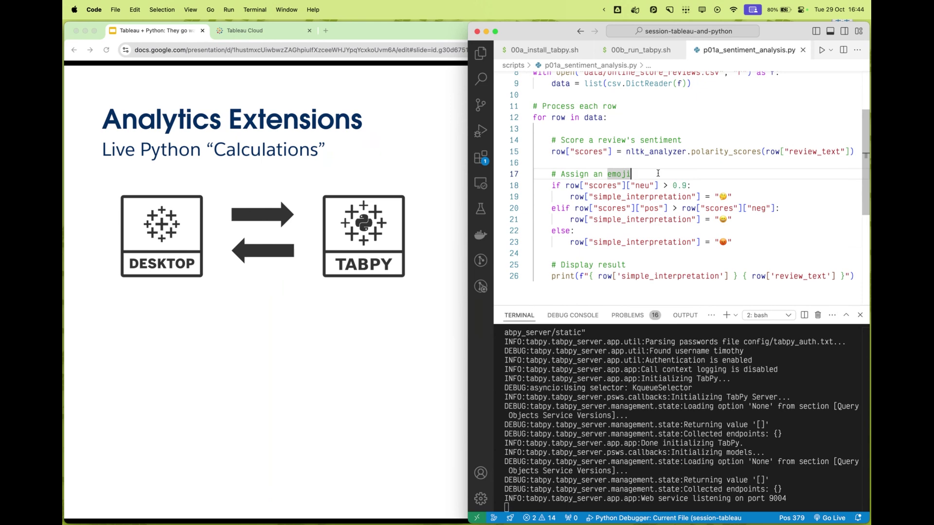
pyautogui.press('F5')
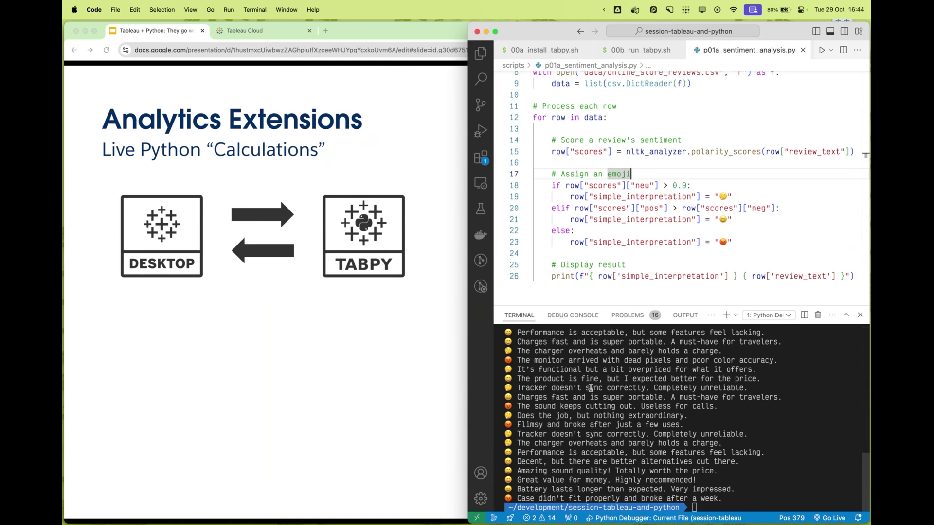
# Zoom in and mark the overpriced, overheating charger and better-alternatives reviews in the output, then bring up the launcher
pyautogui.click(589, 388)
pyautogui.moveTo(505, 371); pyautogui.dragTo(756, 370)
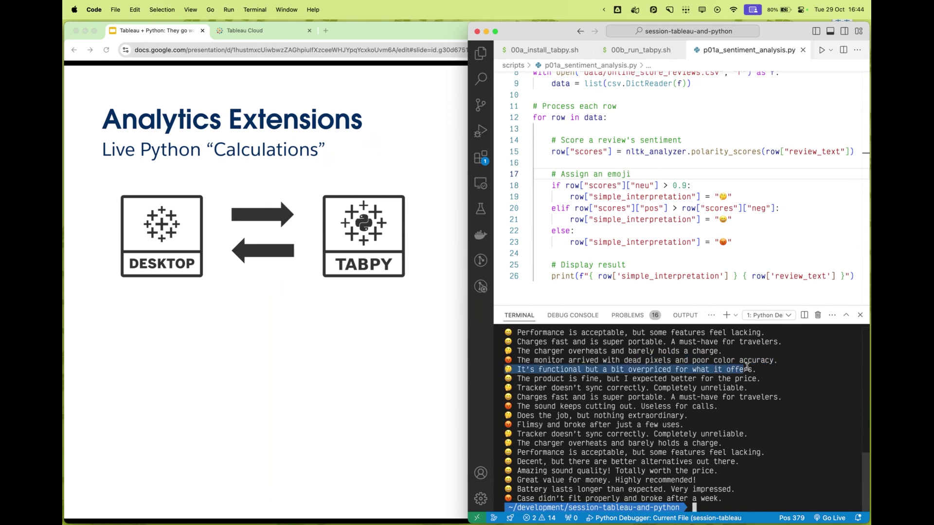
pyautogui.press('super+equal')
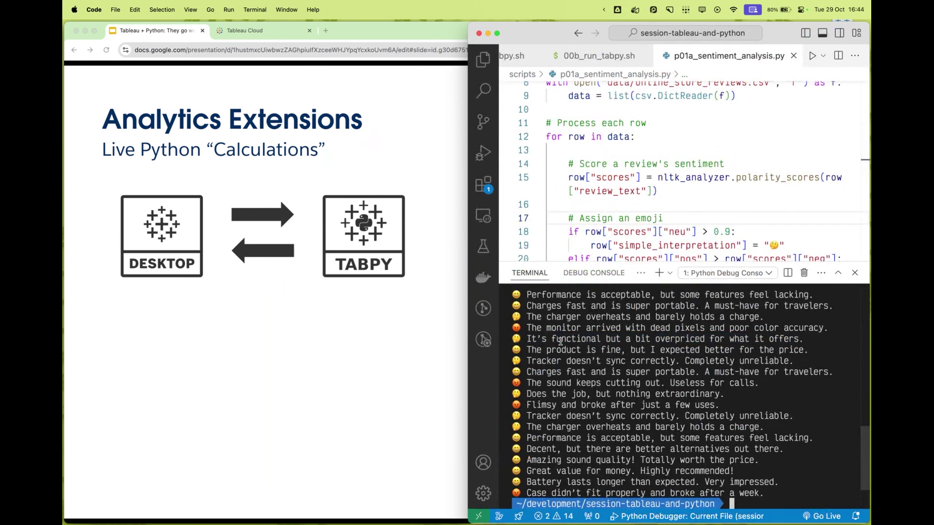
pyautogui.click(559, 341)
pyautogui.scroll(3, 648, 432)
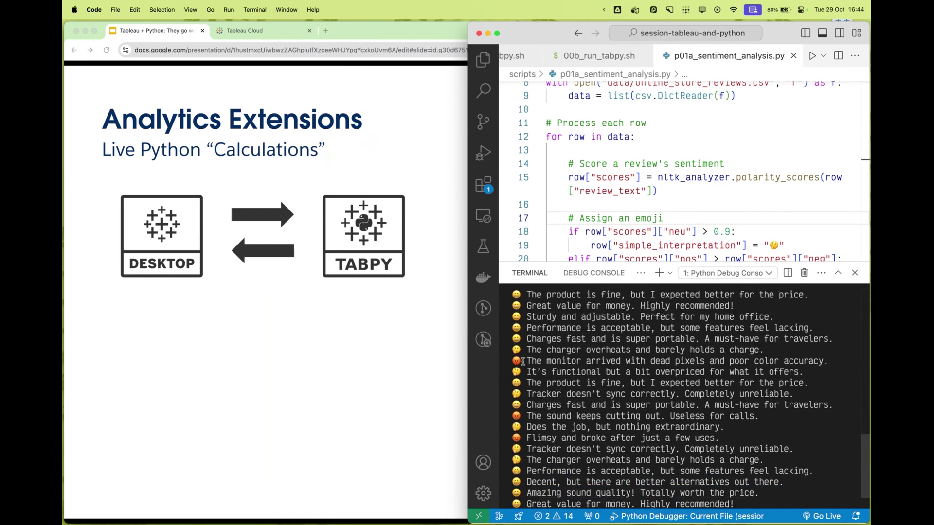
pyautogui.moveTo(522, 361); pyautogui.dragTo(704, 353)
pyautogui.click(705, 354)
pyautogui.scroll(-3, 595, 409)
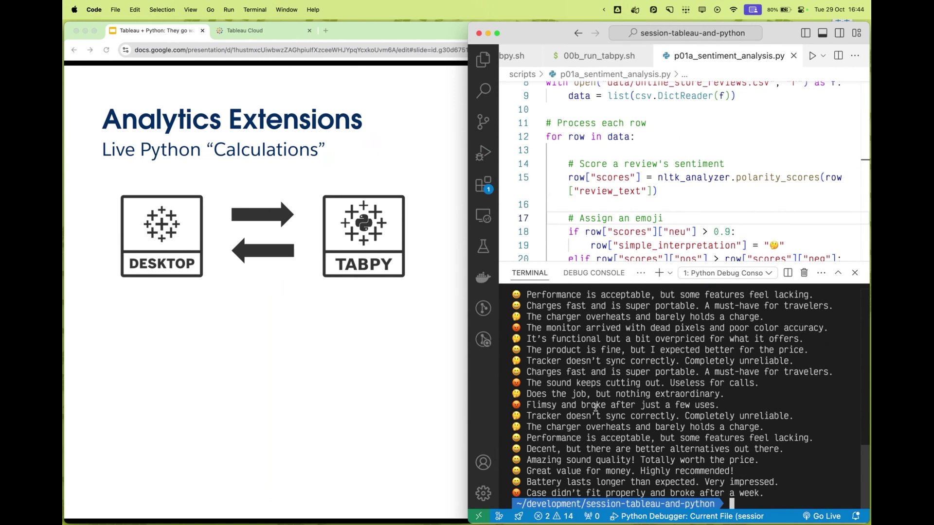
pyautogui.moveTo(519, 448); pyautogui.dragTo(581, 448)
pyautogui.click(537, 461)
pyautogui.click(675, 189)
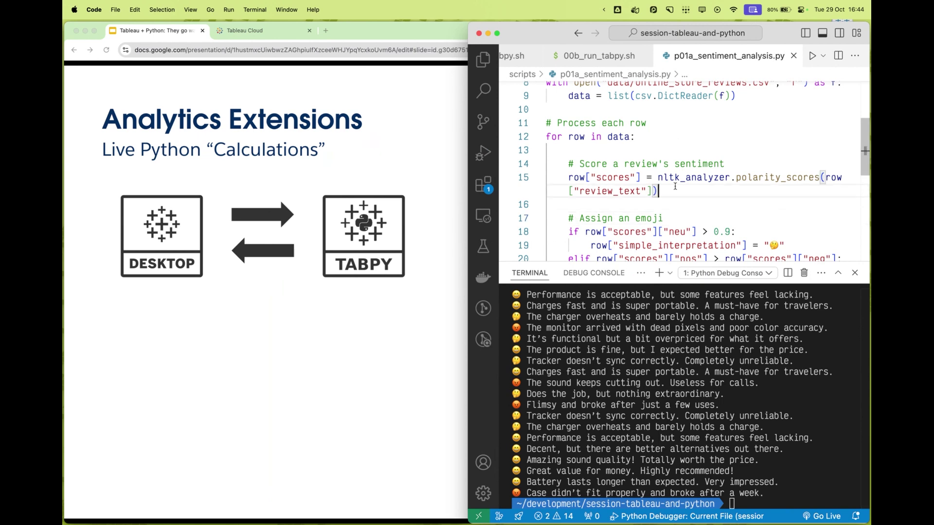
pyautogui.hotkey('alt', 'space')
pyautogui.write('find')
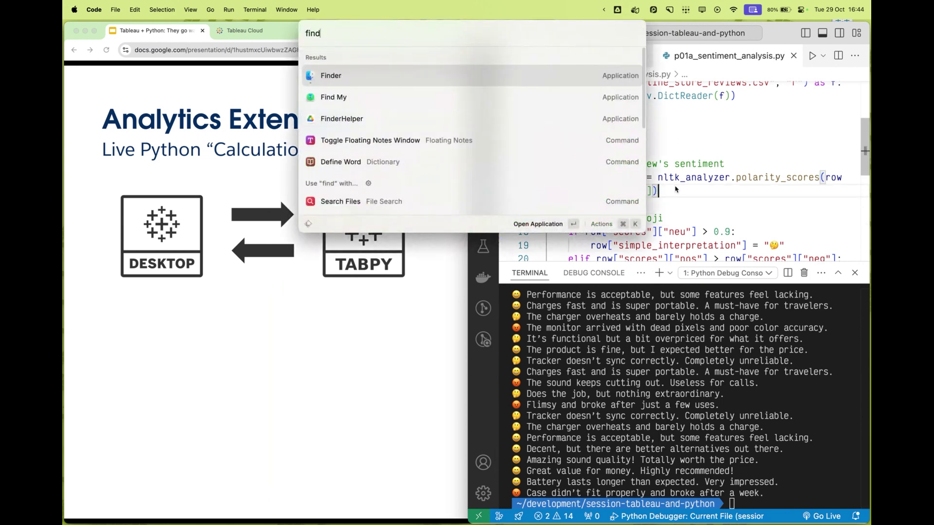
# Open 01_Sentiment_Analysis.twb from Finder, allow its scripts, show the TabPy logs and open the sheet
pyautogui.press('Return')
pyautogui.click(675, 189)
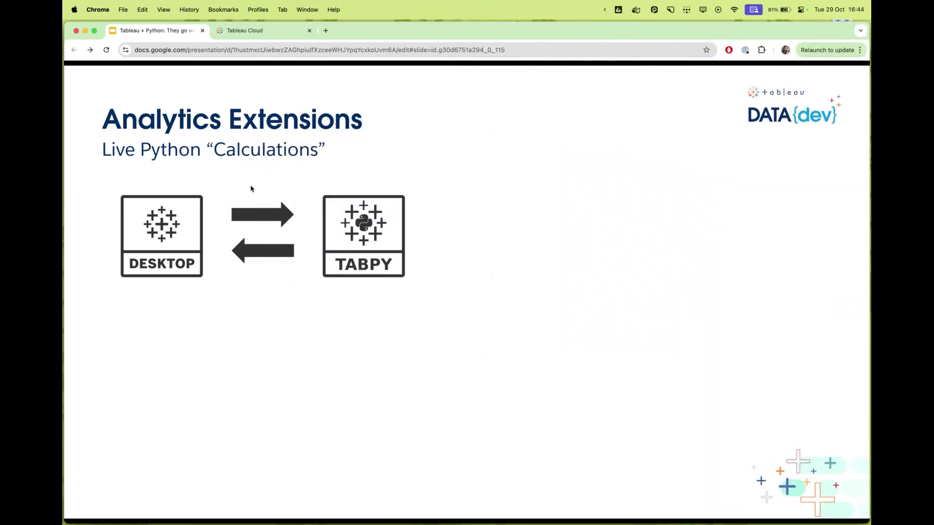
pyautogui.hotkey('alt', 'Tab')
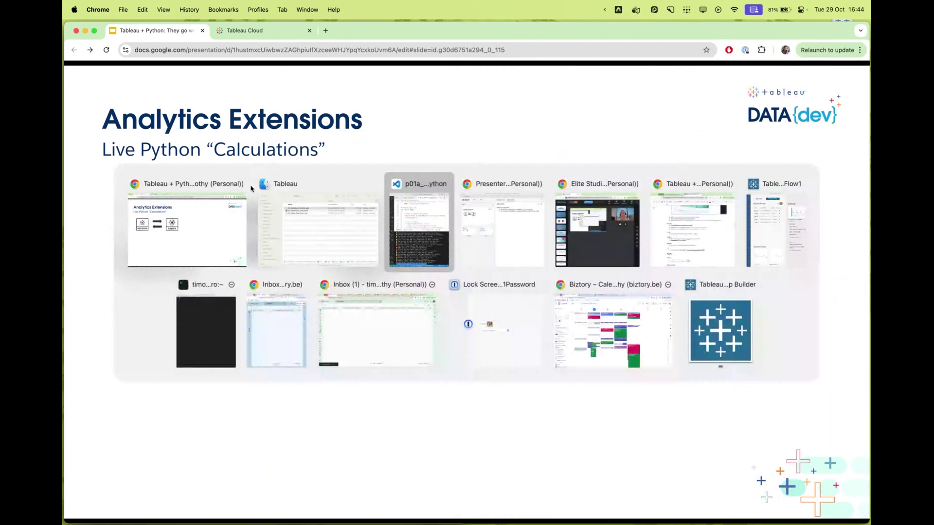
pyautogui.click(326, 296)
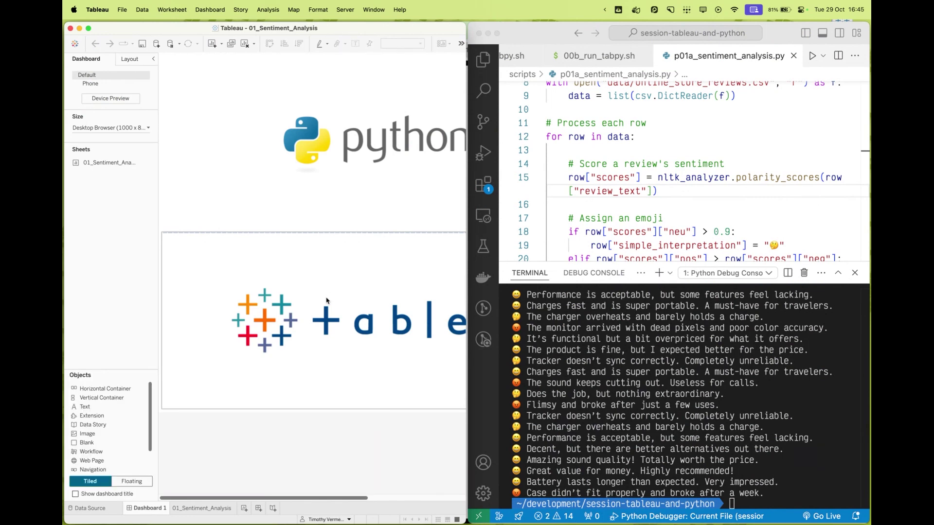
pyautogui.click(560, 409)
pyautogui.press('super+shift+bracketright')
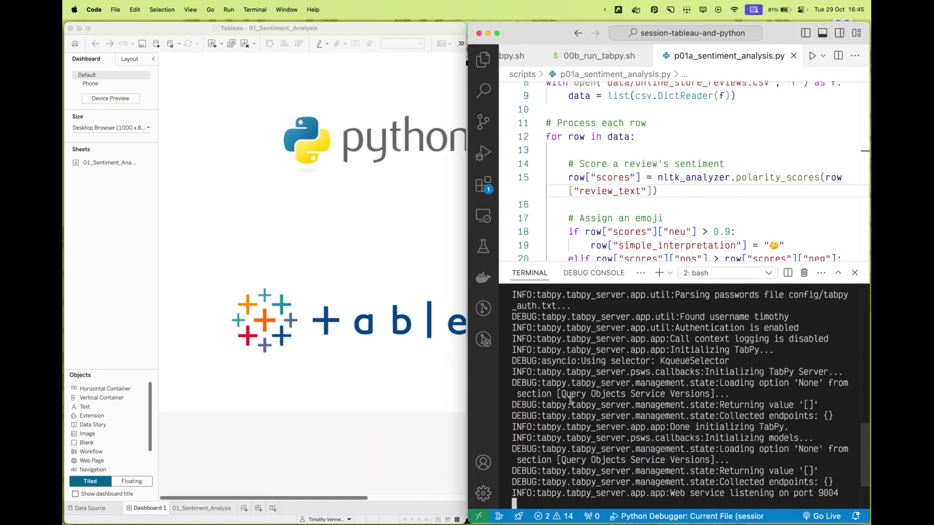
pyautogui.click(199, 508)
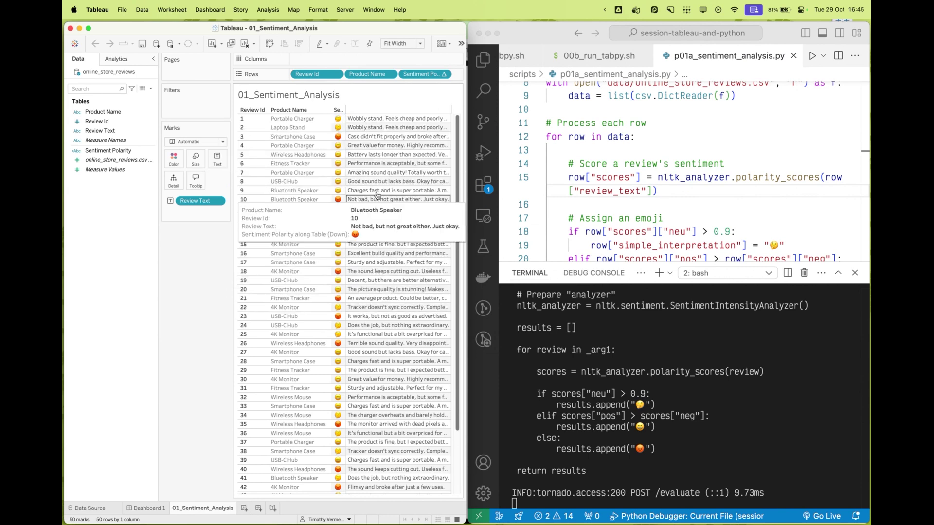
# Show the Tableau script version, inspect the Sentiment Polarity SCRIPT_STR calculation, close it and return to the slides
pyautogui.click(659, 148)
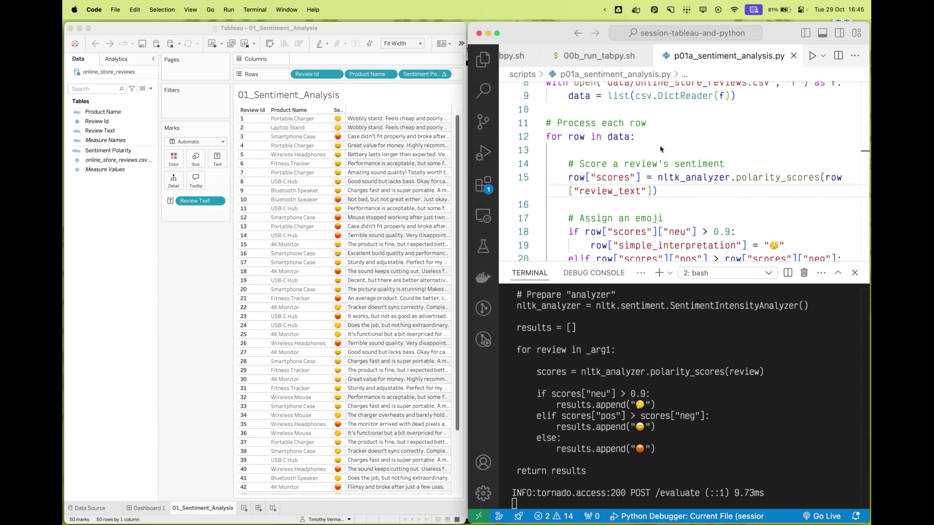
pyautogui.press('super+alt+Right')
pyautogui.scroll(-3, 661, 148)
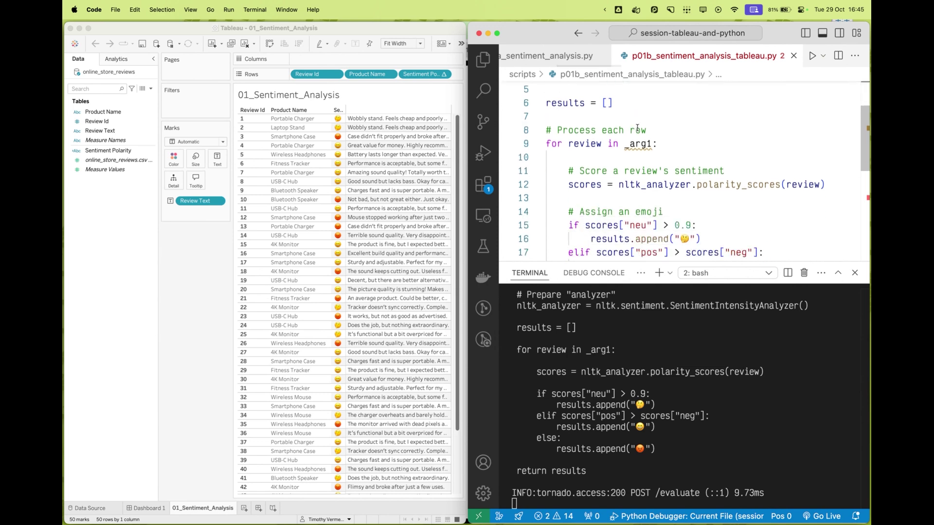
pyautogui.scroll(-1, 660, 148)
pyautogui.rightClick(106, 151)
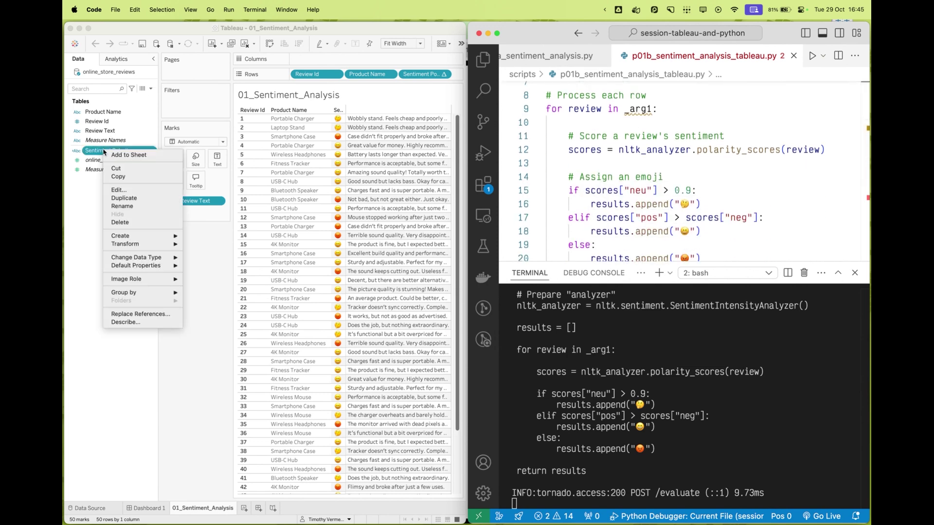
pyautogui.click(148, 196)
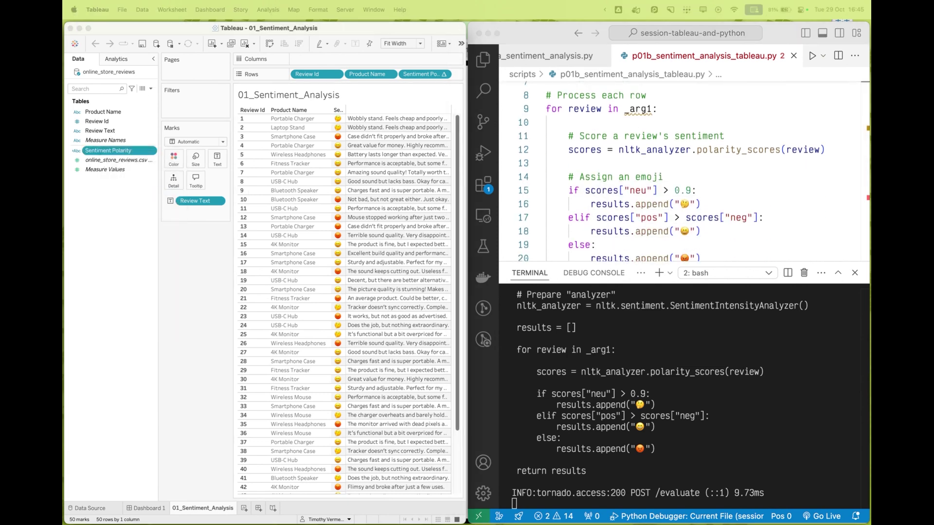
pyautogui.scroll(-3, 284, 243)
pyautogui.click(344, 240)
pyautogui.scroll(-1, 343, 239)
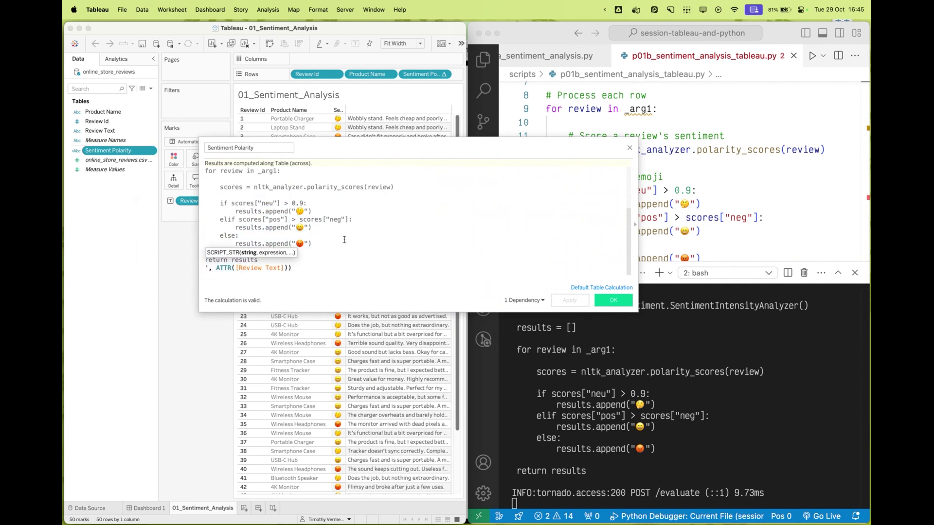
pyautogui.click(629, 148)
pyautogui.click(619, 177)
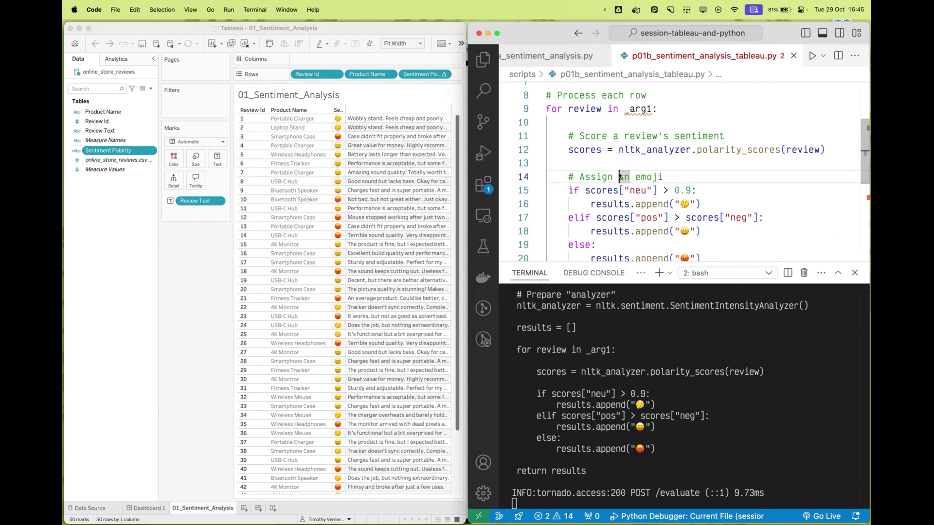
pyautogui.hotkey('alt', 'Tab')
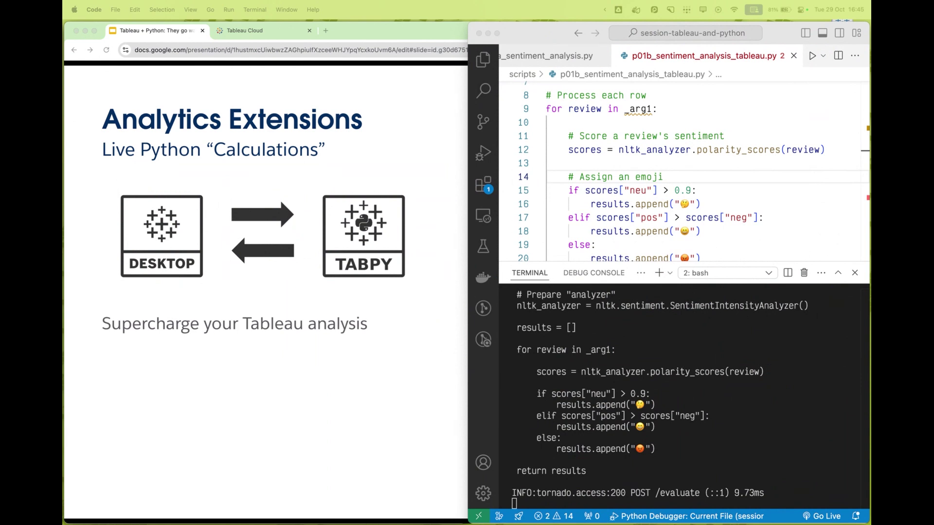
# Reveal the remaining Analytics Extensions bullets and cloud version, then move to the Prep Scripts slide
pyautogui.press('Right')
pyautogui.press('Right')
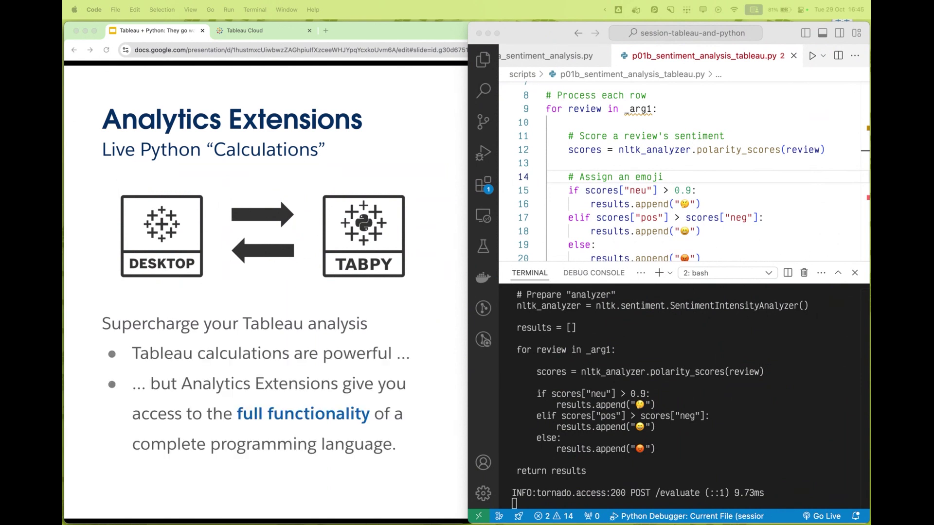
pyautogui.press('Right')
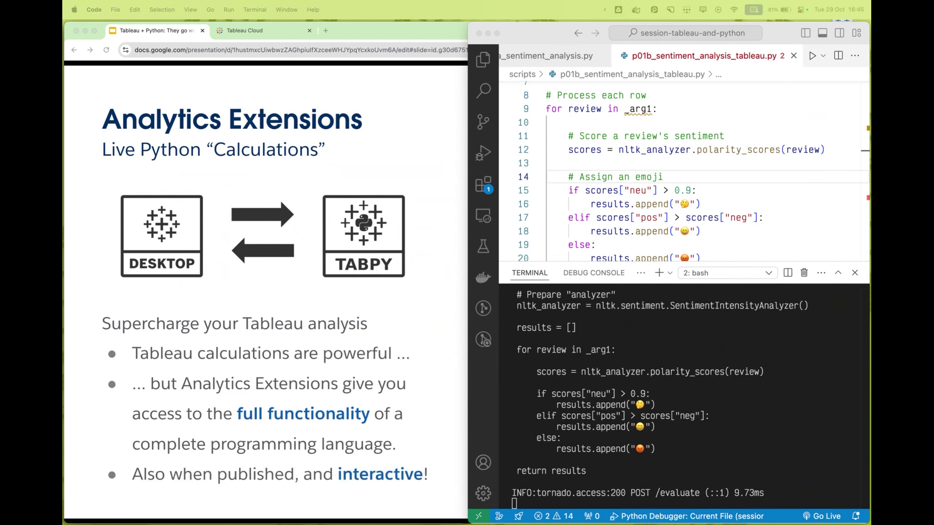
pyautogui.press('Right')
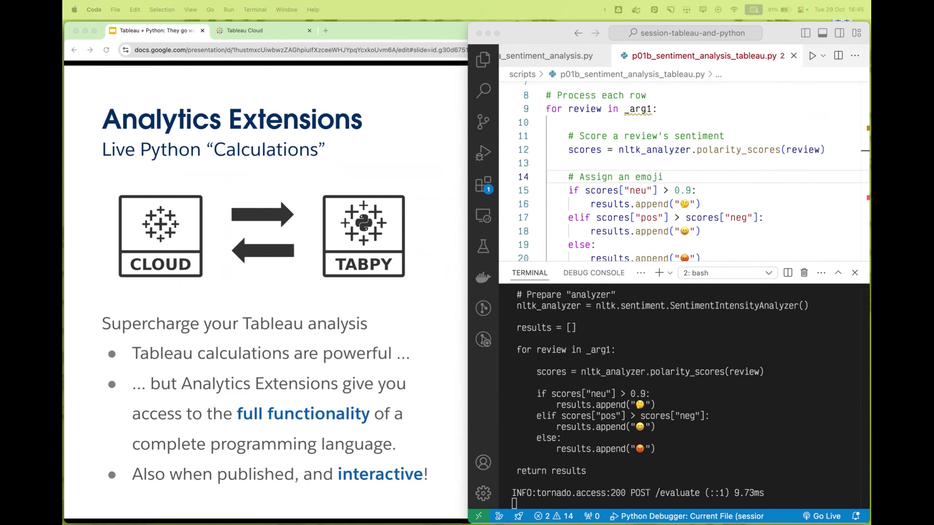
pyautogui.press('Right')
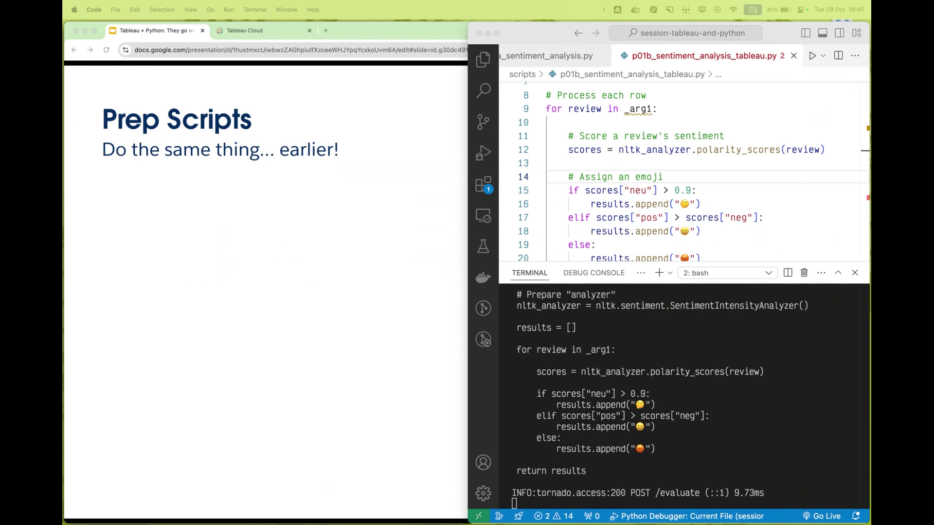
# Reveal the Prep–TabPy two-way arrows, the Supercharge line and both pipeline bullets, then bring up system search
pyautogui.press('Right')
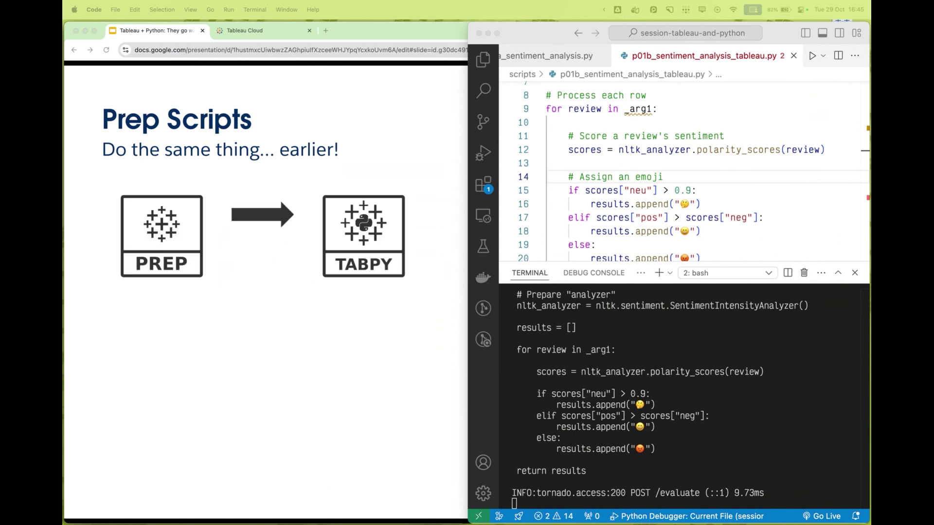
pyautogui.press('Right')
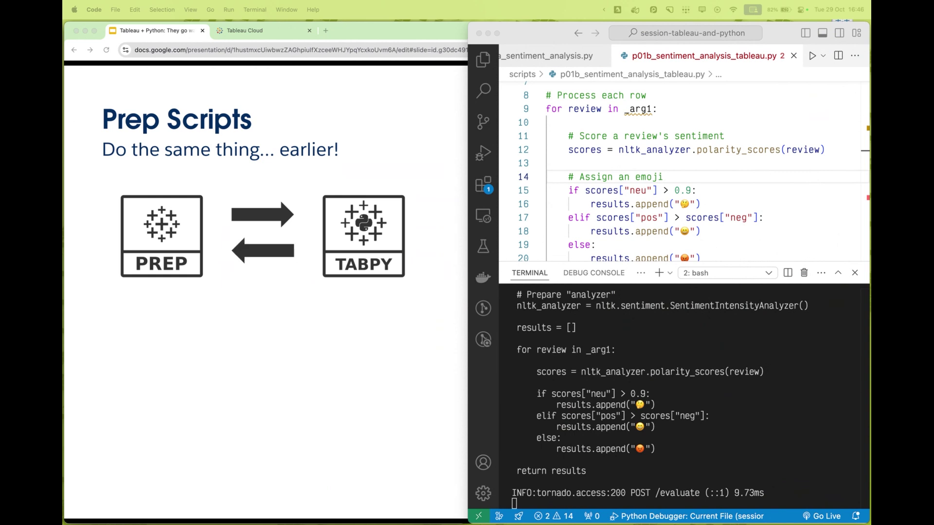
pyautogui.press('Right')
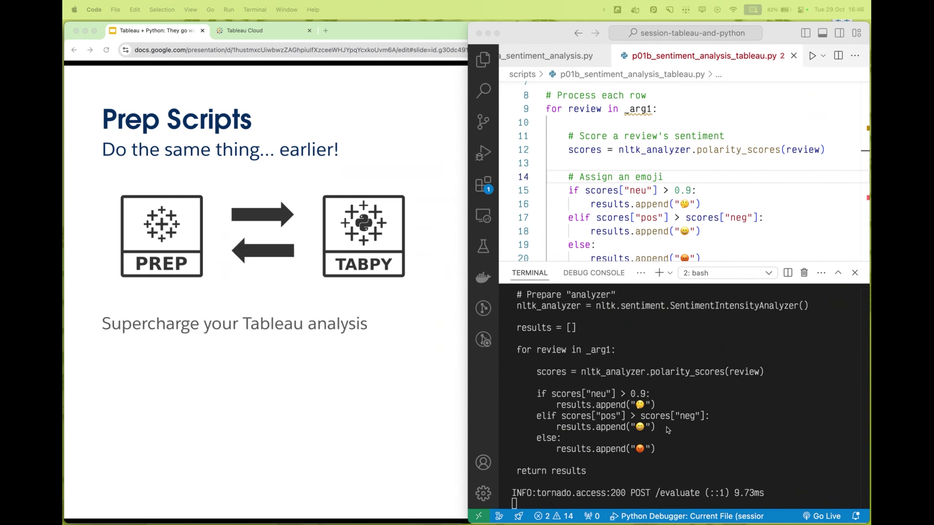
pyautogui.press('Right')
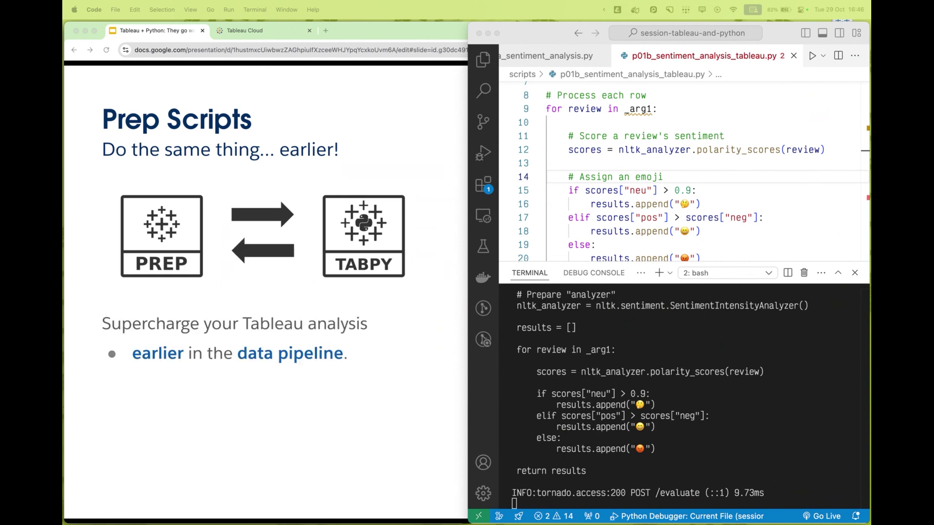
pyautogui.press('Right')
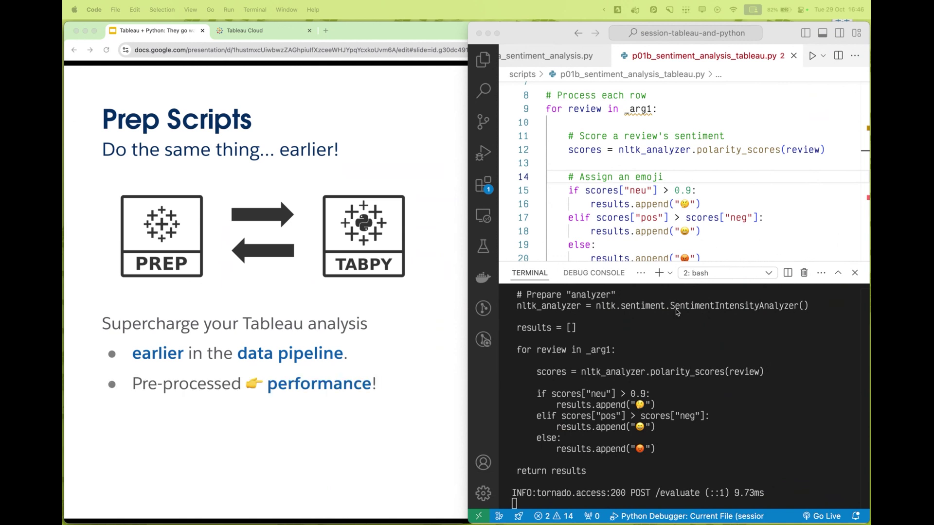
pyautogui.press('super+space')
pyautogui.write('prep')
# Launch Tableau Prep Builder and open the 02_Sentiment_Analysis recent flow, confirming the script warning
pyautogui.press('Return')
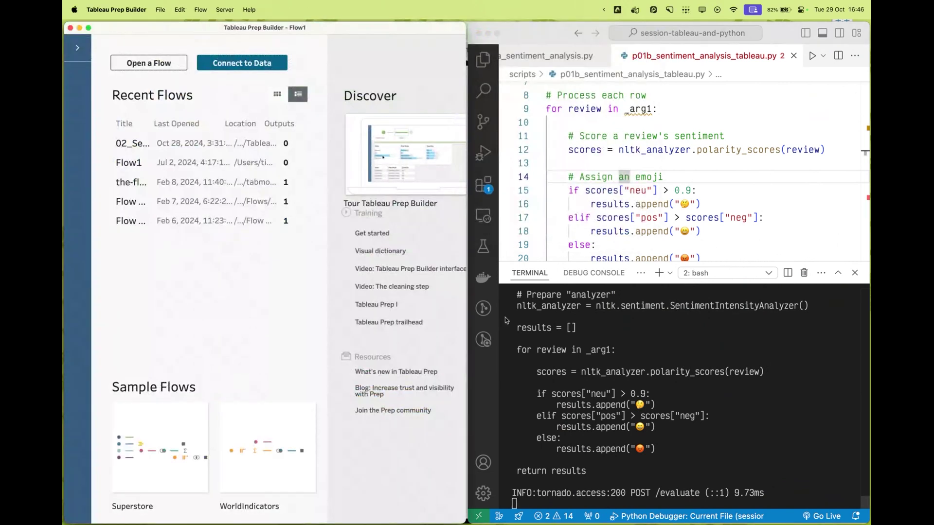
pyautogui.click(127, 142)
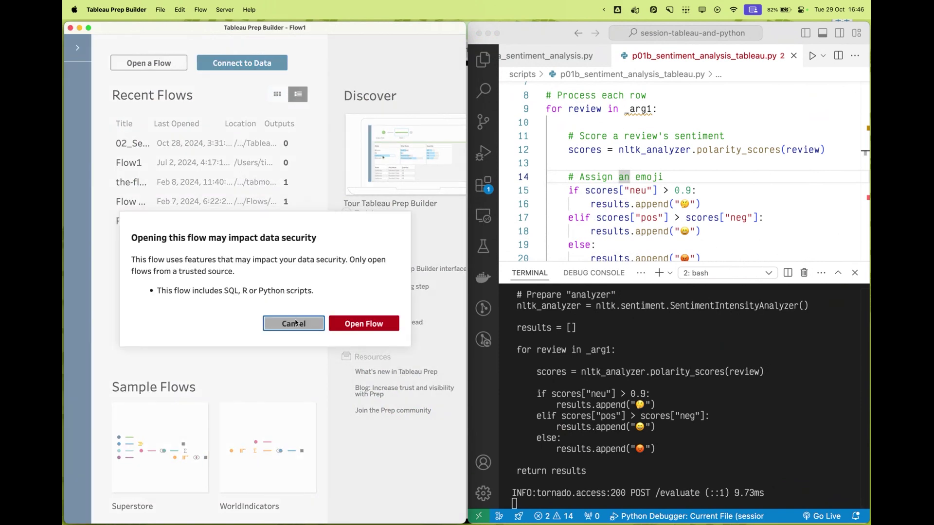
pyautogui.click(365, 323)
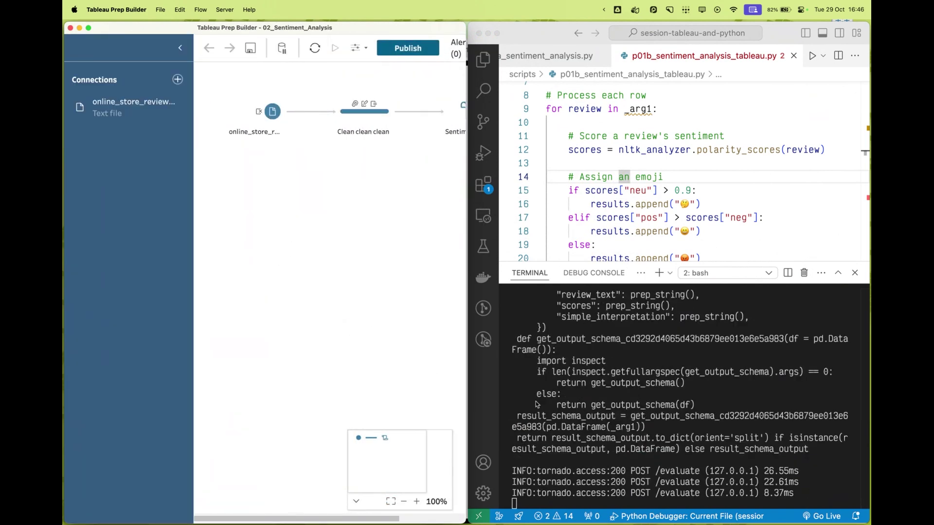
pyautogui.hscroll(3, 319, 178)
# Inspect the Clean step profile and the Sentiment Analysis script step's emoji and score results, then switch away
pyautogui.click(273, 113)
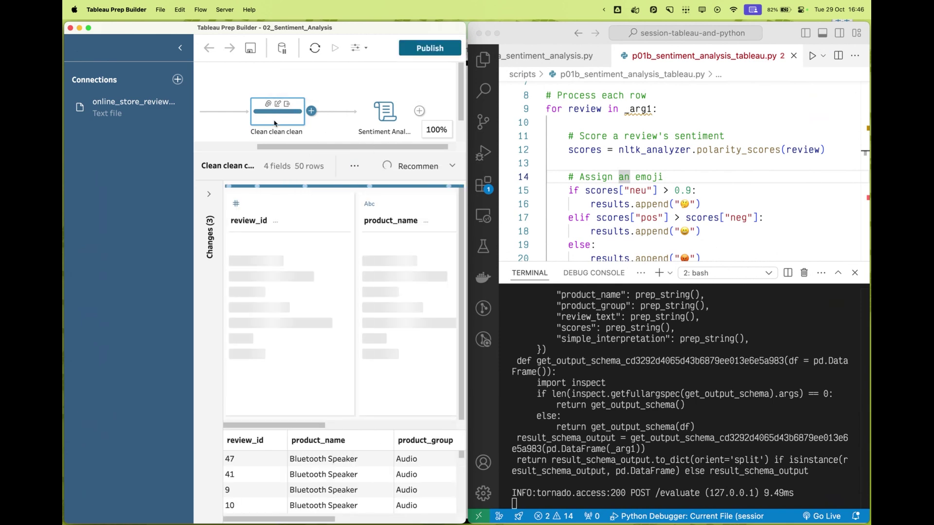
pyautogui.click(386, 119)
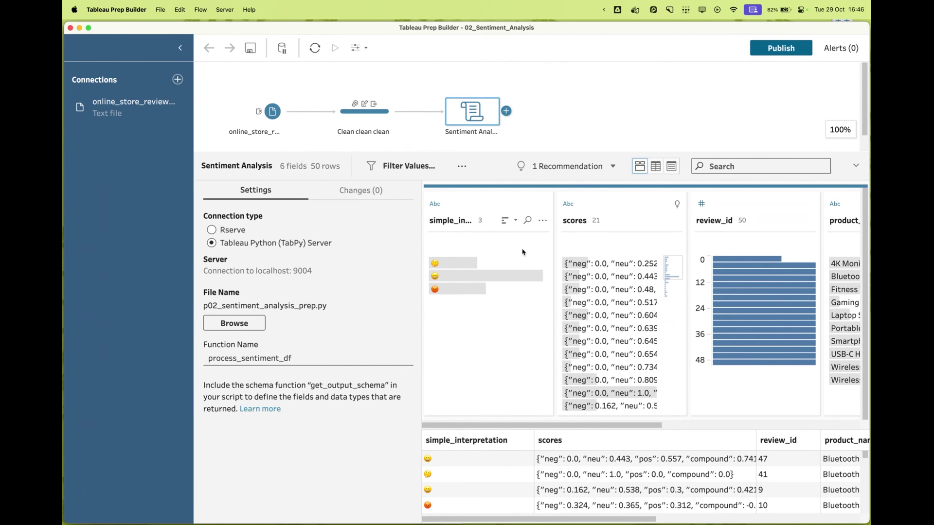
pyautogui.click(585, 139)
pyautogui.hotkey('alt', 'Tab')
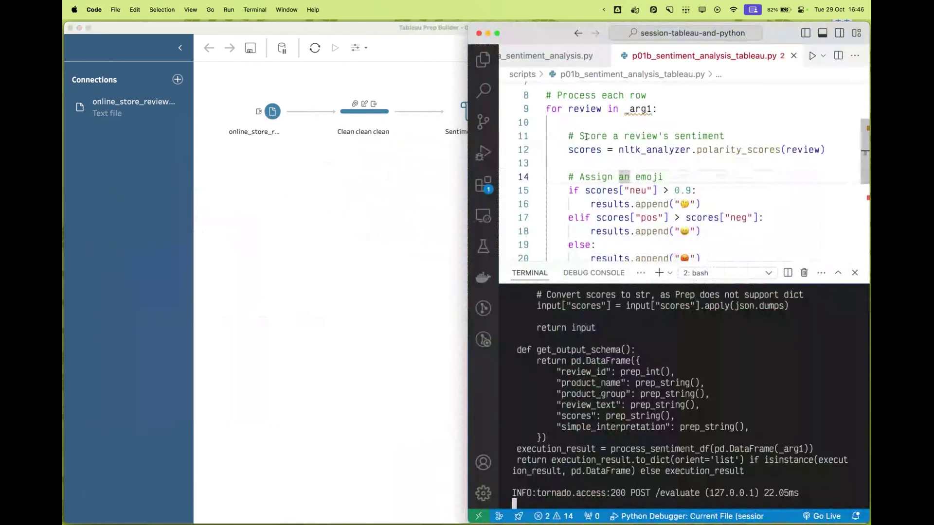
# Return to the slides, build the Table Extensions slide with TabPy, Desktop, arrows and cloud, and show p03_review_data_table_ext.py
pyautogui.hotkey('alt', 'Tab')
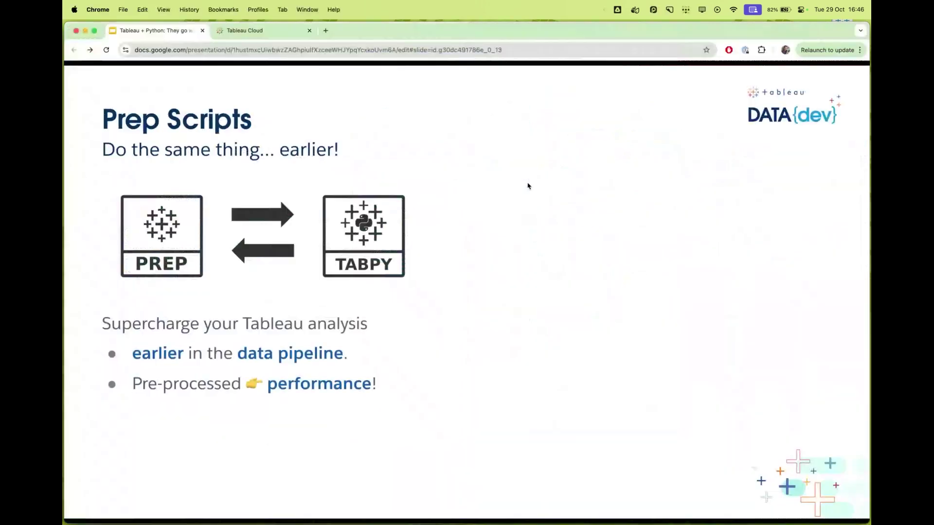
pyautogui.hotkey('alt', 'Tab')
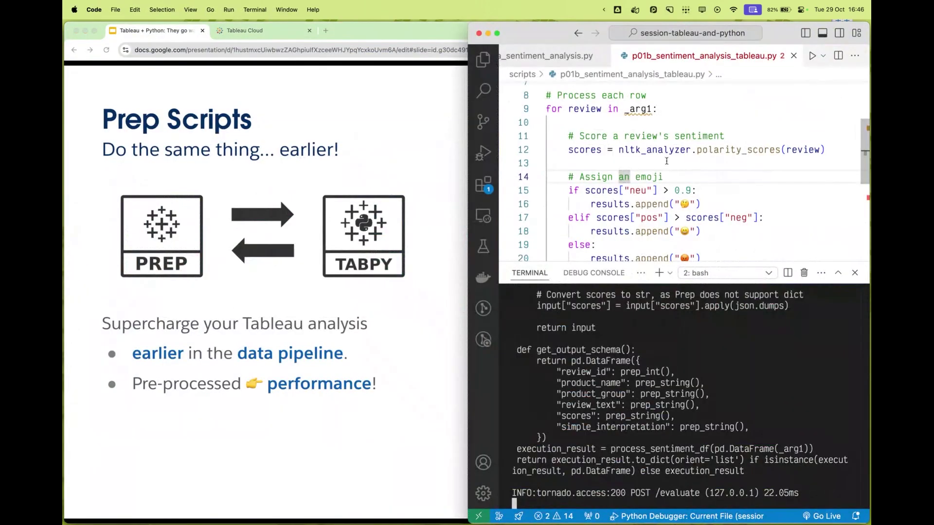
pyautogui.hotkey('alt', 'Tab')
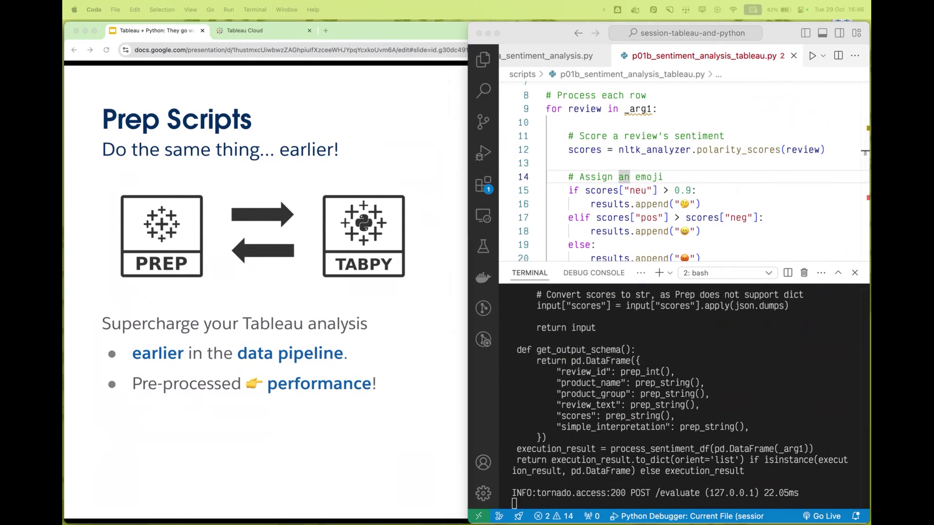
pyautogui.press('Right')
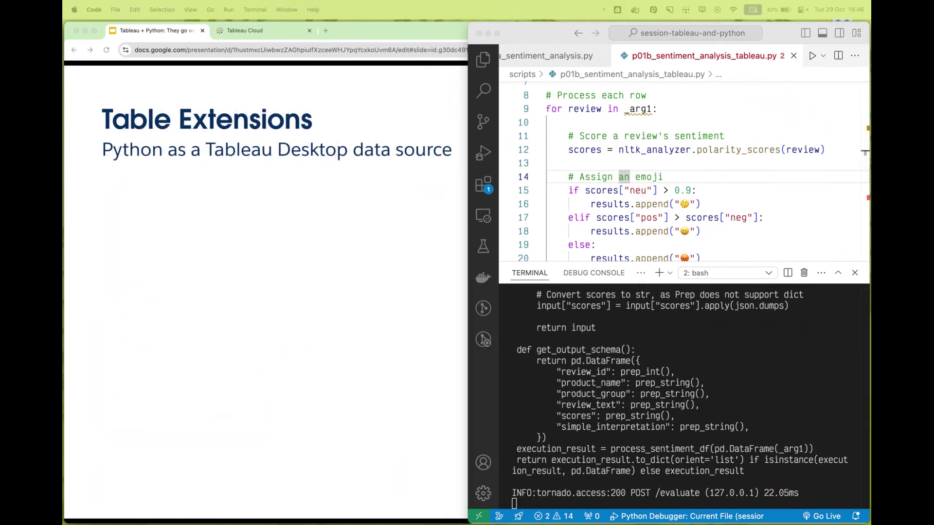
pyautogui.press('Right')
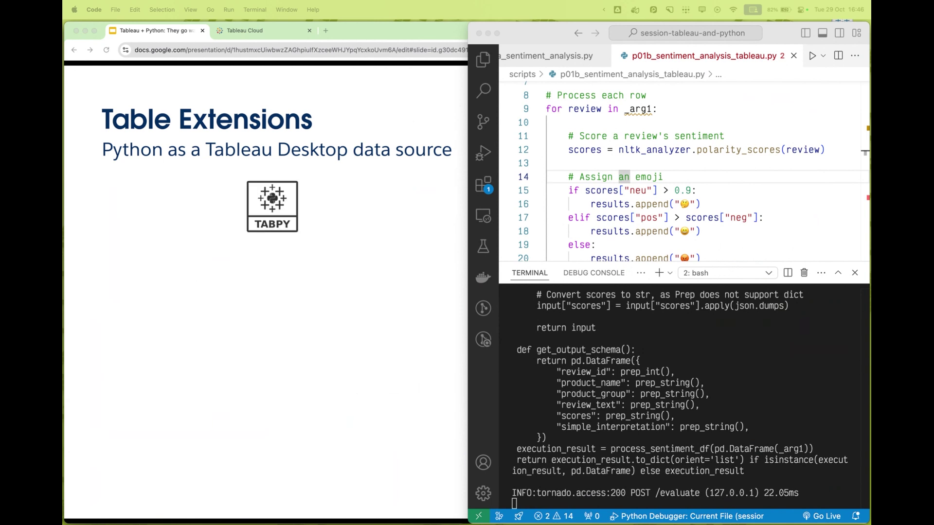
pyautogui.press('Right')
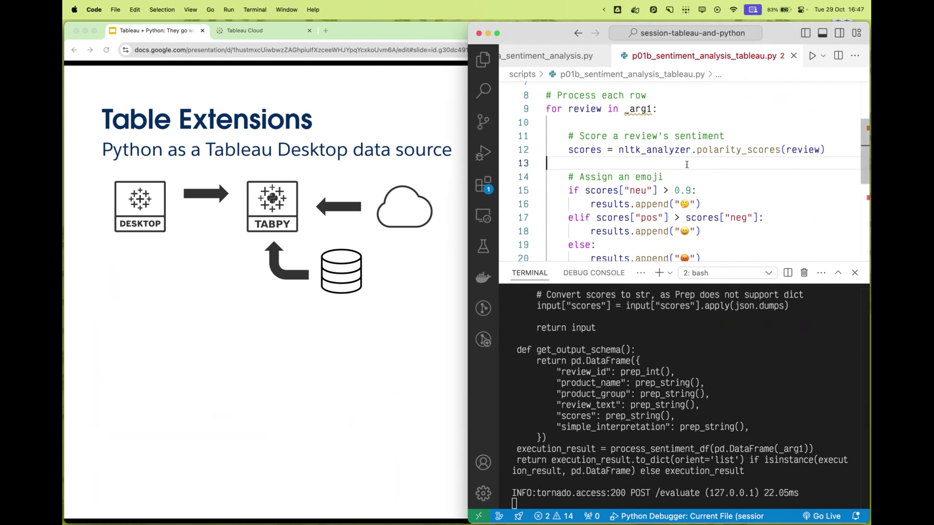
pyautogui.press('super+alt+Right')
pyautogui.press('super+alt+Right')
pyautogui.scroll(-3, 686, 164)
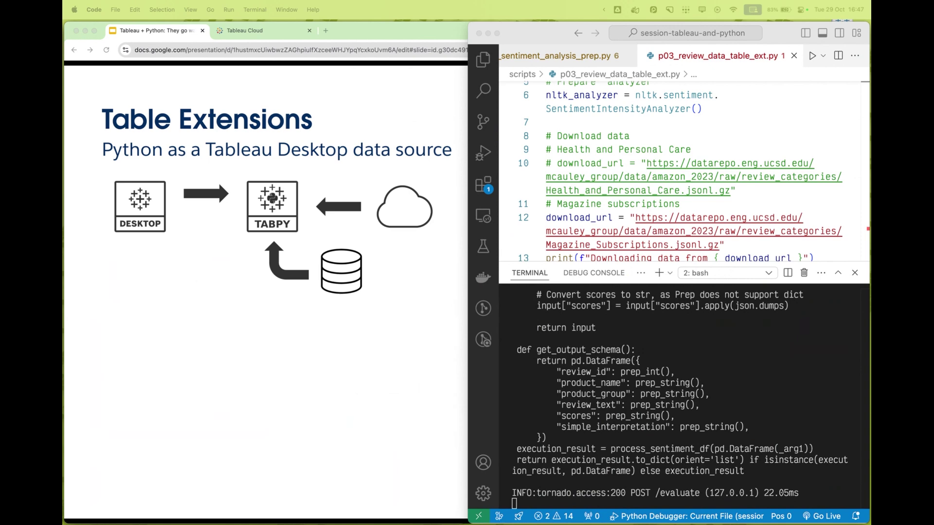
# Reveal the return arrow, then open 03_Table_Extensions.twb from Finder and go back to the editor while it loads
pyautogui.press('Right')
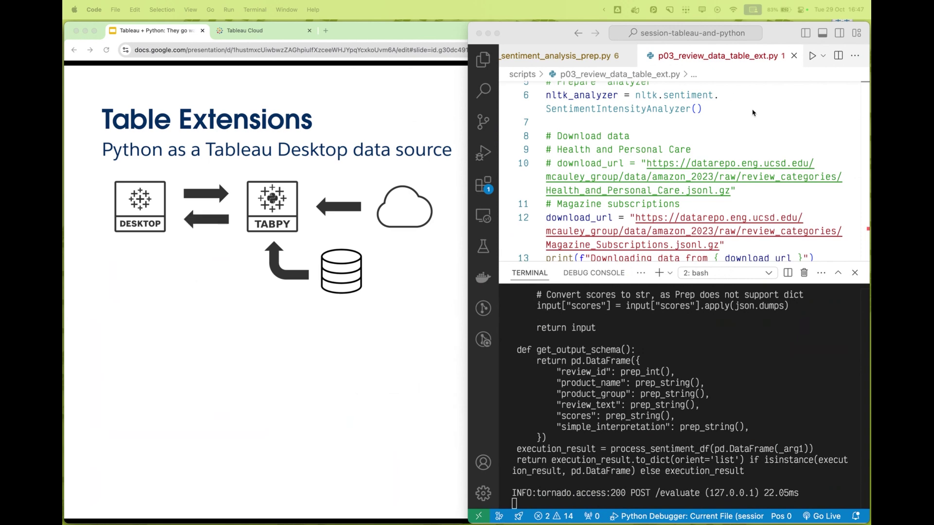
pyautogui.click(744, 151)
pyautogui.press('super+space')
pyautogui.write('fi')
pyautogui.press('Return')
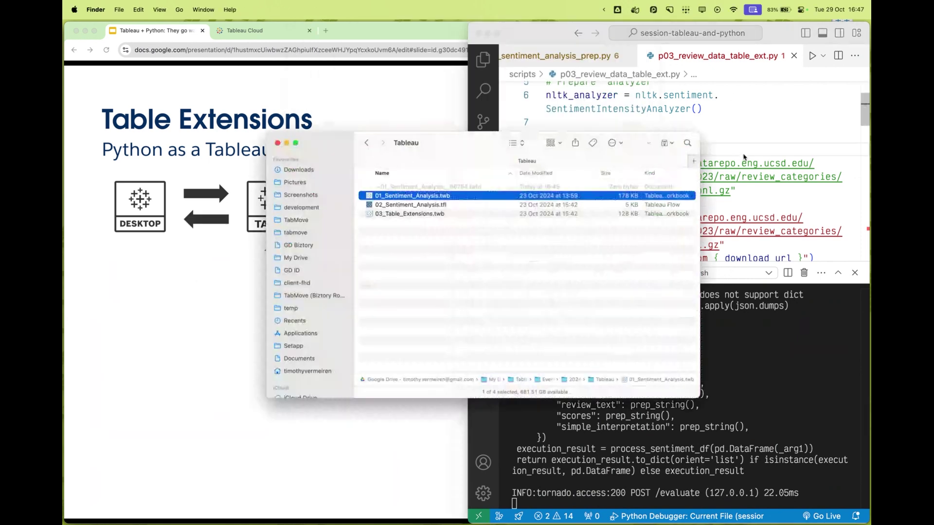
pyautogui.press('Down')
pyautogui.press('Down')
pyautogui.press('super+o')
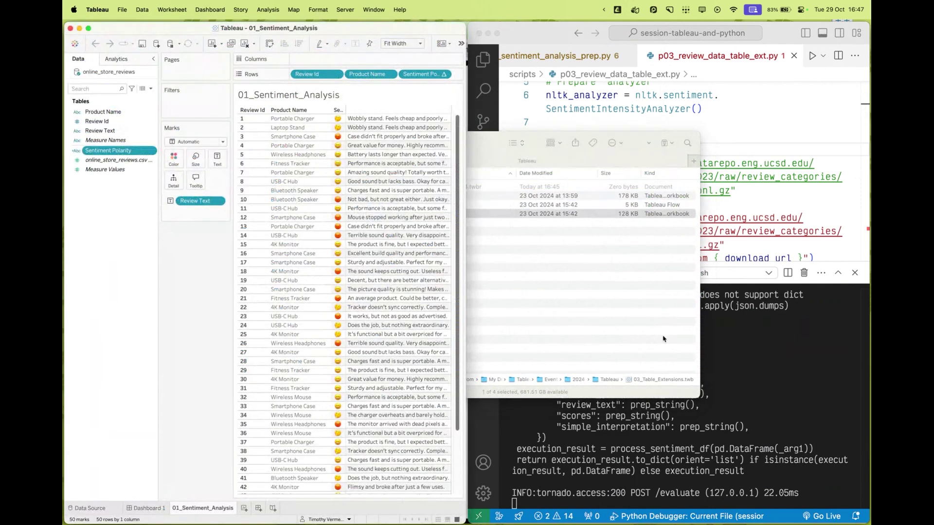
pyautogui.click(748, 352)
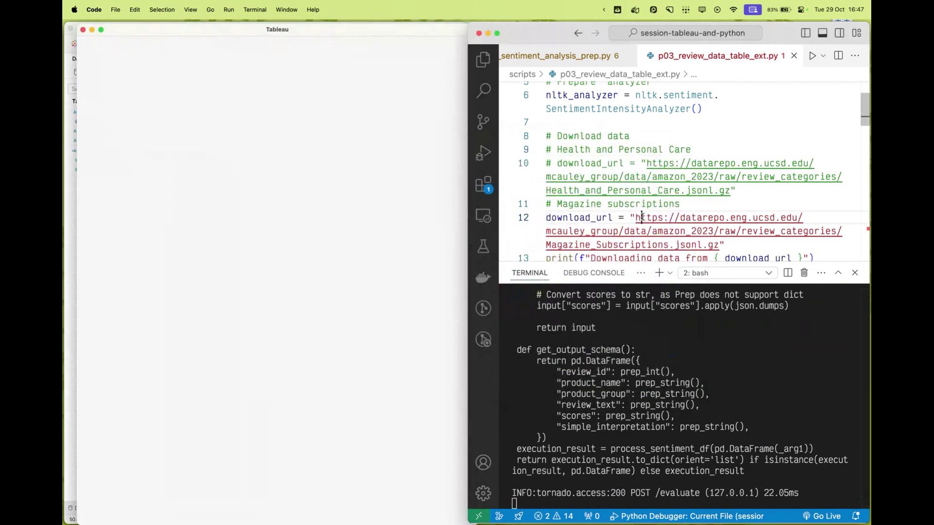
pyautogui.scroll(-2, 640, 217)
pyautogui.moveTo(635, 167); pyautogui.dragTo(686, 194)
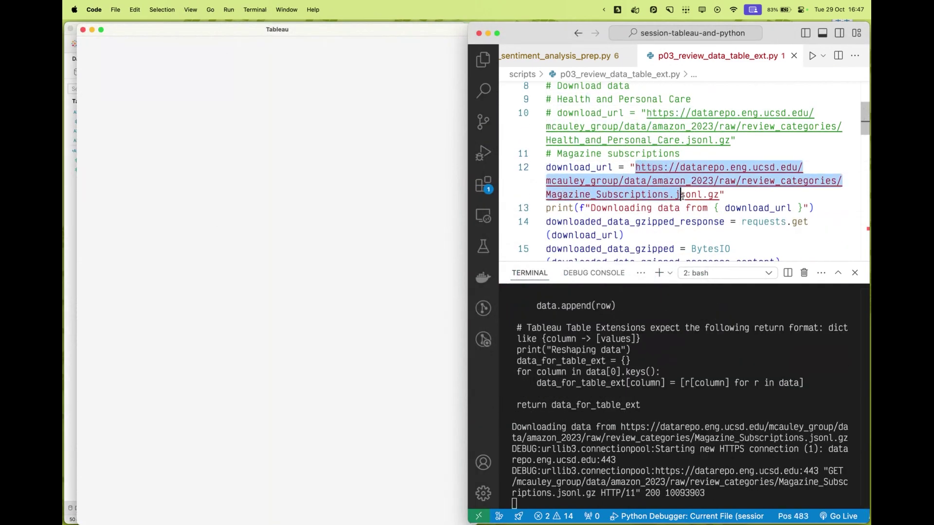
# Point out the amazon jsonl.gz download URL and the sentiment processing lines, then bring the loaded workbook forward
pyautogui.doubleClick(685, 194)
pyautogui.doubleClick(685, 181)
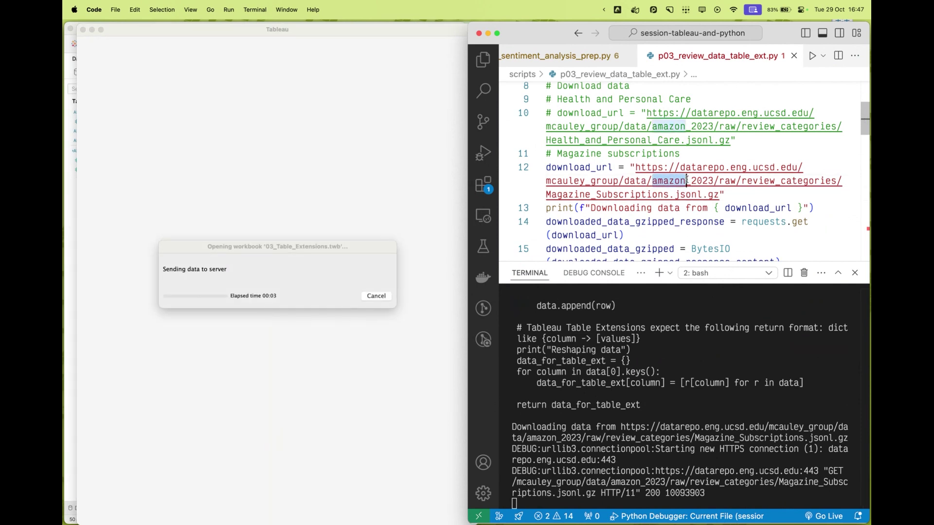
pyautogui.doubleClick(690, 194)
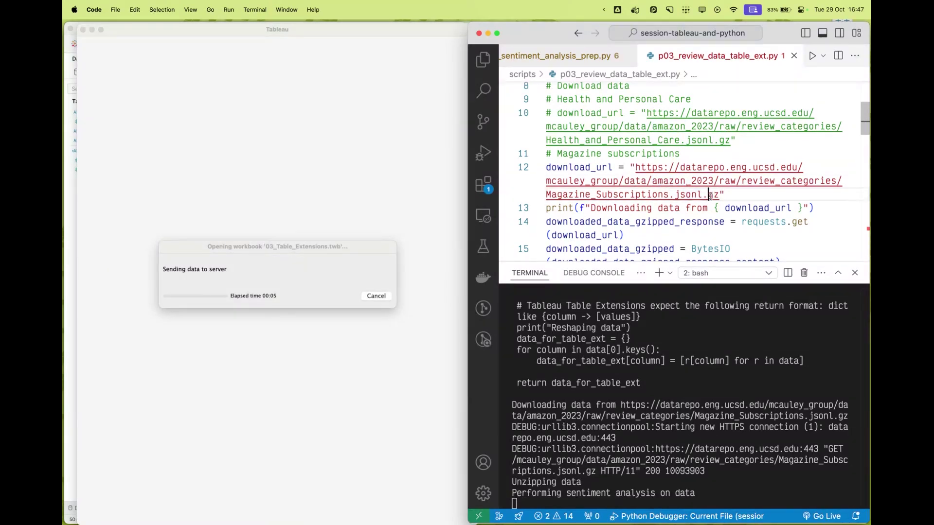
pyautogui.doubleClick(713, 194)
pyautogui.click(708, 194)
pyautogui.scroll(-3, 710, 196)
pyautogui.moveTo(546, 163); pyautogui.dragTo(675, 231)
pyautogui.scroll(-5, 686, 225)
pyautogui.click(624, 150)
pyautogui.scroll(-3, 623, 151)
pyautogui.moveTo(629, 137); pyautogui.dragTo(598, 110)
pyautogui.click(580, 166)
pyautogui.scroll(-2, 598, 170)
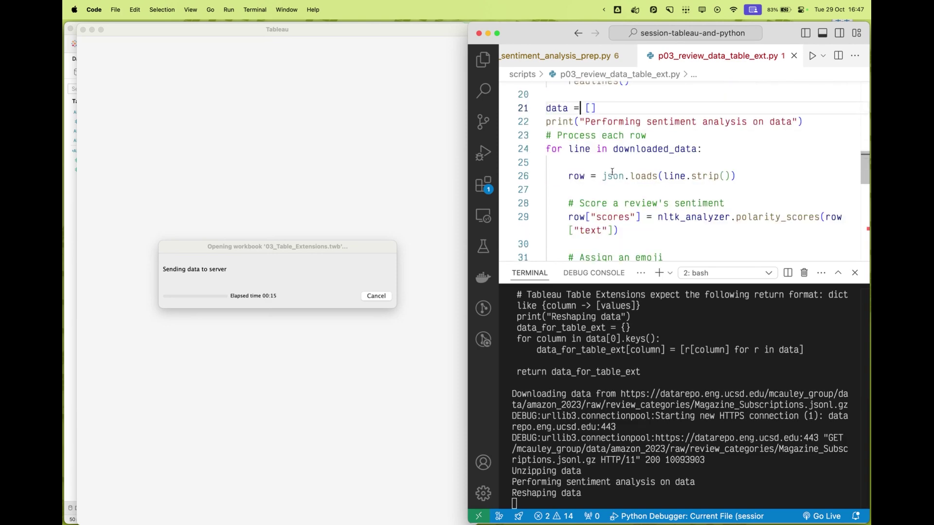
pyautogui.scroll(-2, 611, 171)
pyautogui.scroll(-1, 611, 172)
pyautogui.scroll(-2, 611, 172)
pyautogui.scroll(-2, 611, 172)
pyautogui.click(295, 250)
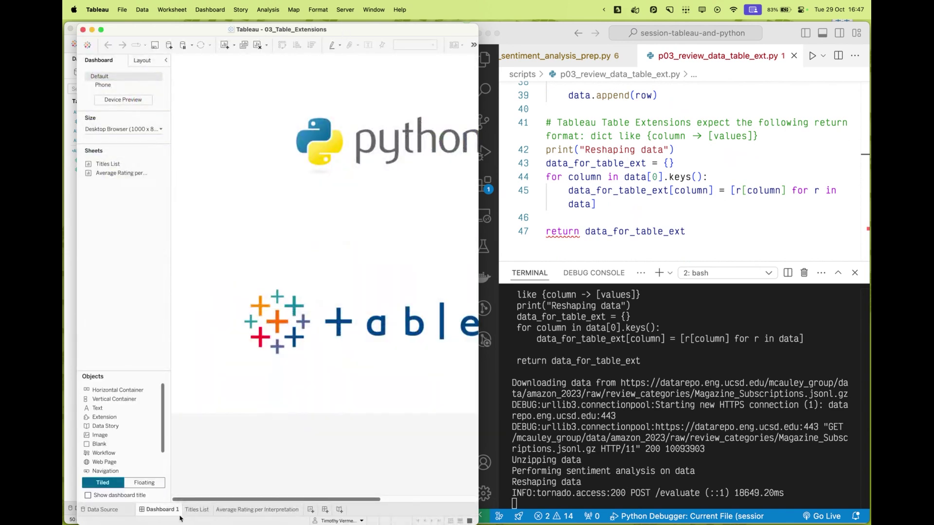
# View the Average Rating chart and Titles List sheets, then go to the Data Source page
pyautogui.click(233, 511)
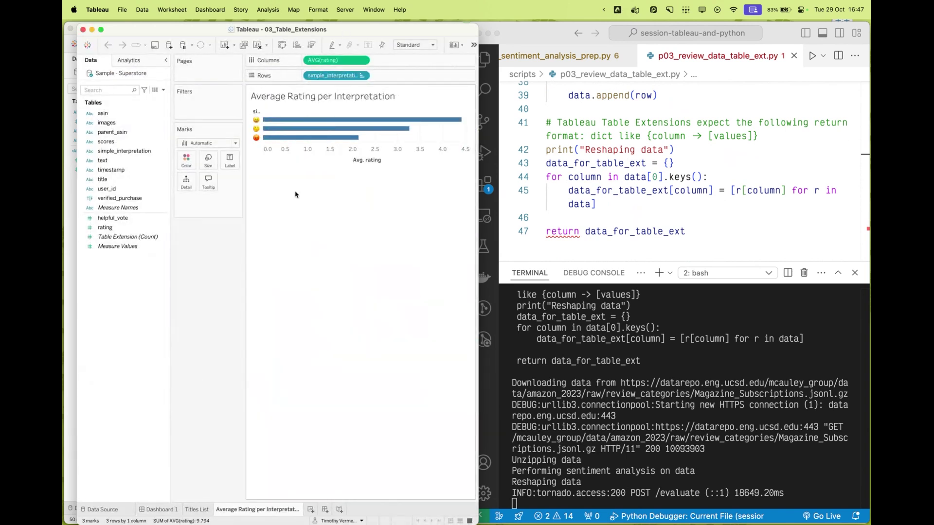
pyautogui.click(197, 510)
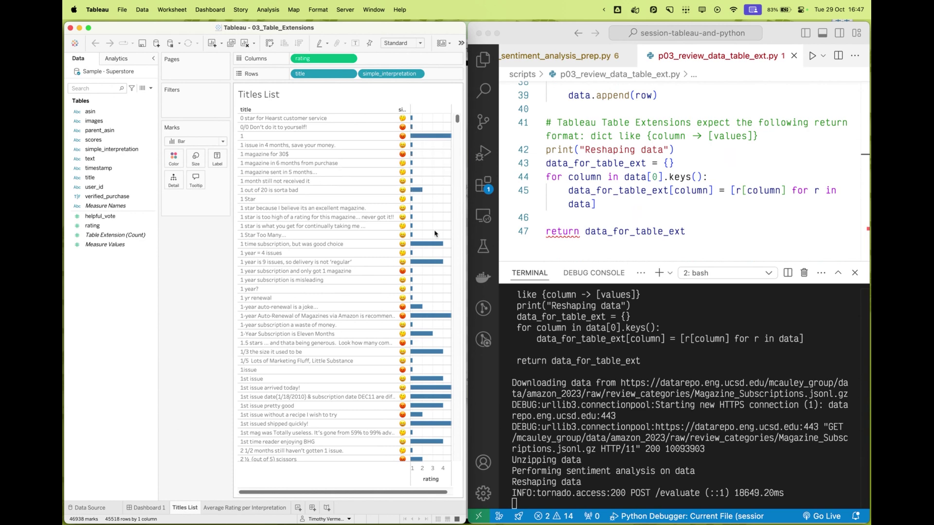
pyautogui.scroll(-5, 423, 182)
pyautogui.scroll(-5, 434, 234)
pyautogui.scroll(-5, 440, 253)
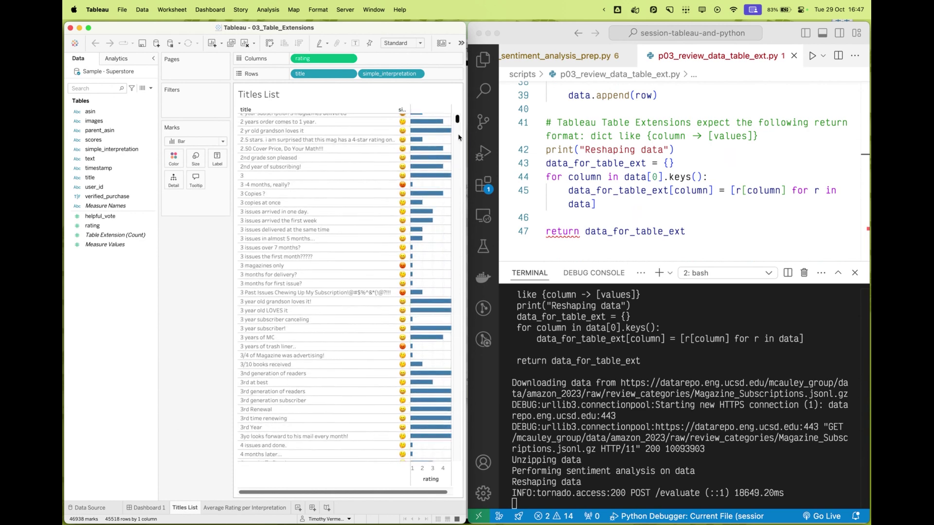
pyautogui.moveTo(457, 120); pyautogui.dragTo(457, 300)
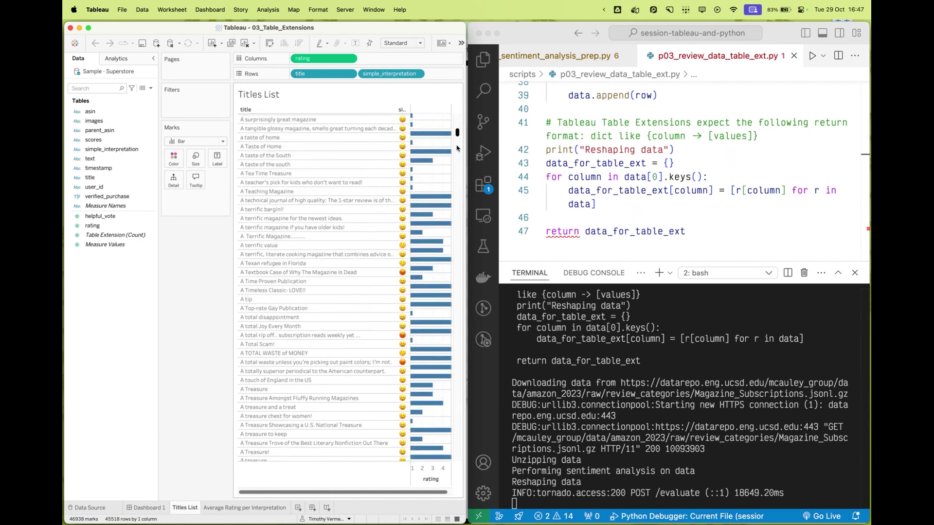
pyautogui.doubleClick(119, 71)
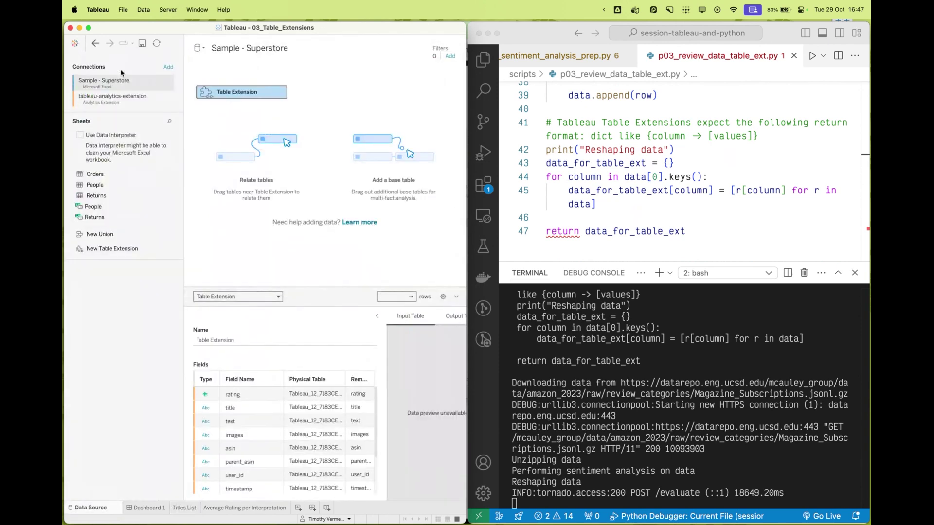
# Maximize Tableau and show the Table Extension's embedded Python script on localhost:9004
pyautogui.click(291, 47)
pyautogui.moveTo(297, 30); pyautogui.dragTo(298, 31)
pyautogui.doubleClick(297, 31)
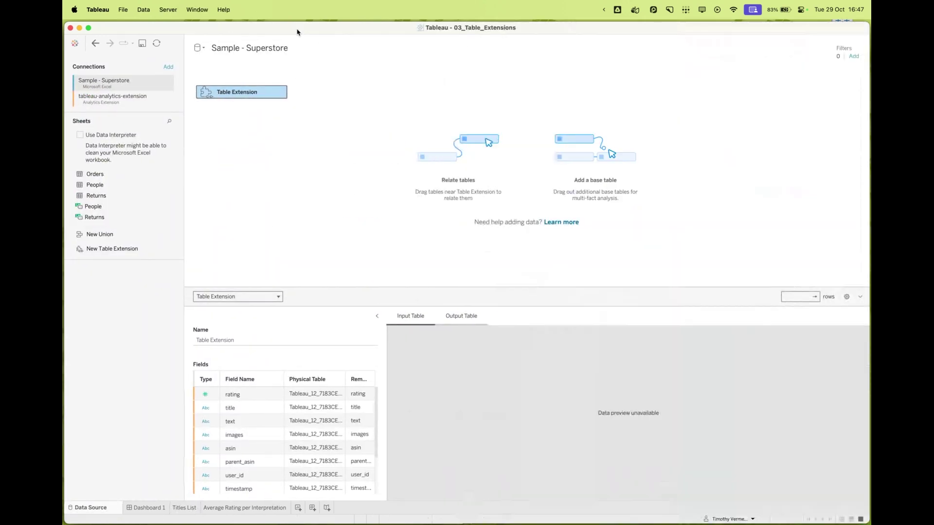
pyautogui.doubleClick(263, 89)
pyautogui.scroll(-15, 773, 195)
pyautogui.scroll(15, 773, 195)
pyautogui.click(770, 198)
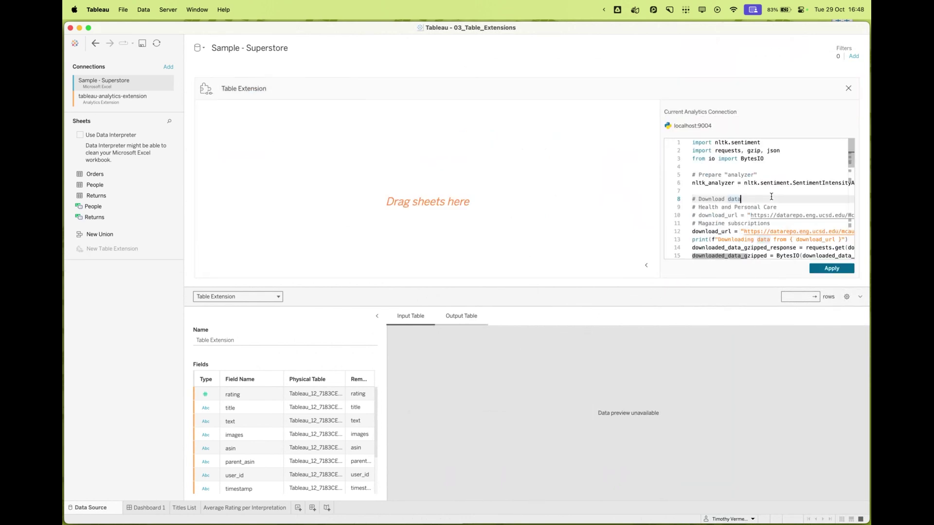
# Switch back to the presentation and reveal the Table Extensions benefit bullets
pyautogui.hotkey('alt', 'Tab')
pyautogui.hotkey('alt', 'Tab')
pyautogui.hotkey('alt', 'Tab')
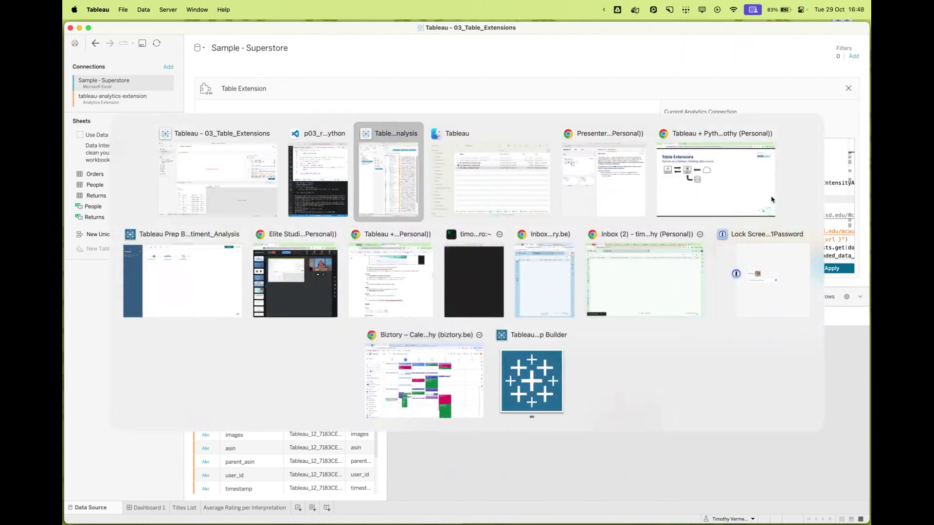
pyautogui.hotkey('alt', 'Tab')
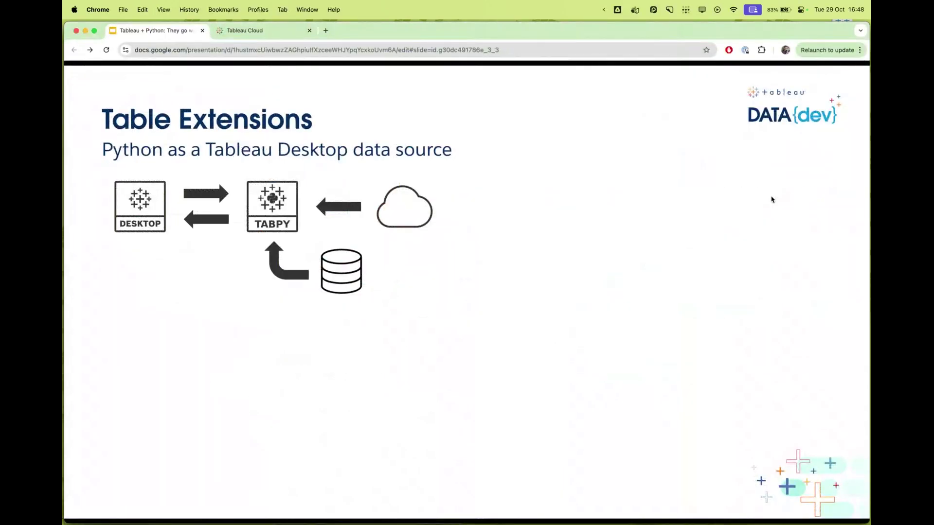
pyautogui.hotkey('alt', 'Tab')
pyautogui.hotkey('alt', 'Tab')
pyautogui.hotkey('alt', 'Tab')
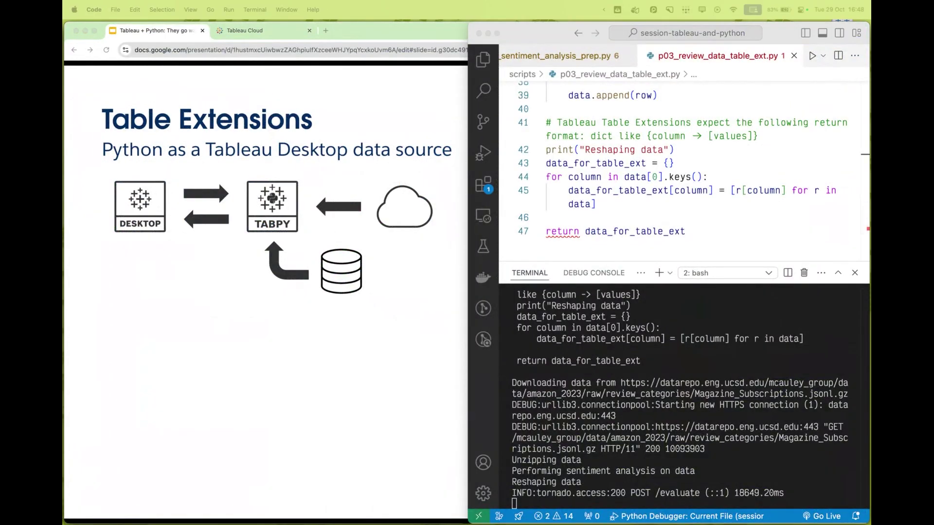
pyautogui.press('Right')
pyautogui.press('Right')
pyautogui.press('Right')
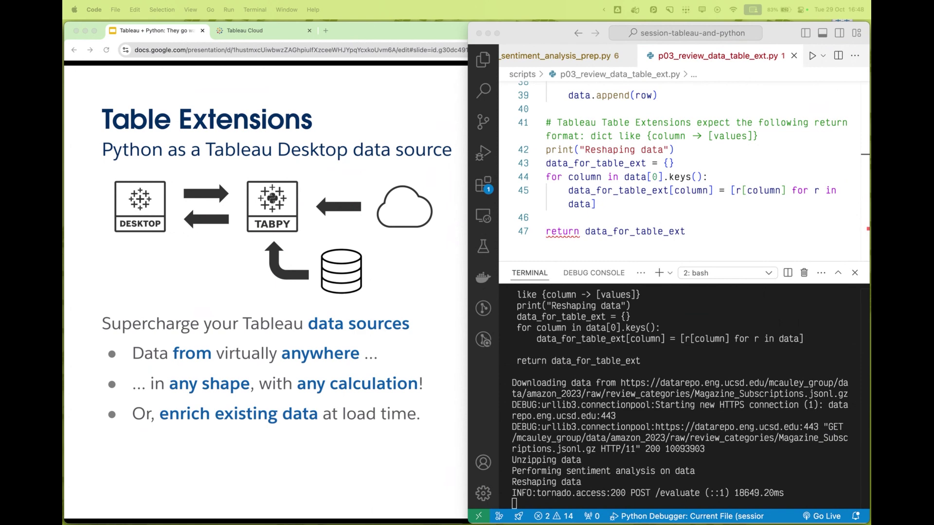
# Advance through APIs & Integrations to the Tableau Server Client slide and show p04_tsc_traditional.py
pyautogui.press('Right')
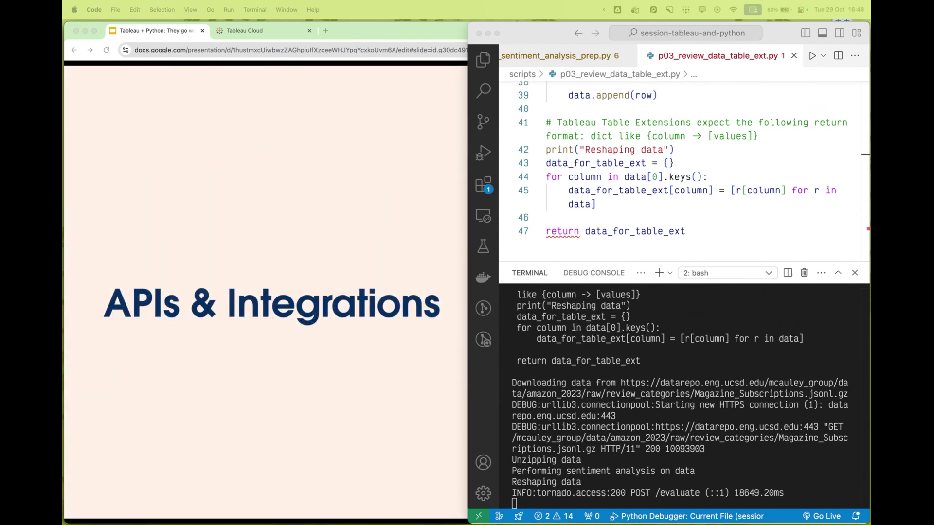
pyautogui.press('Right')
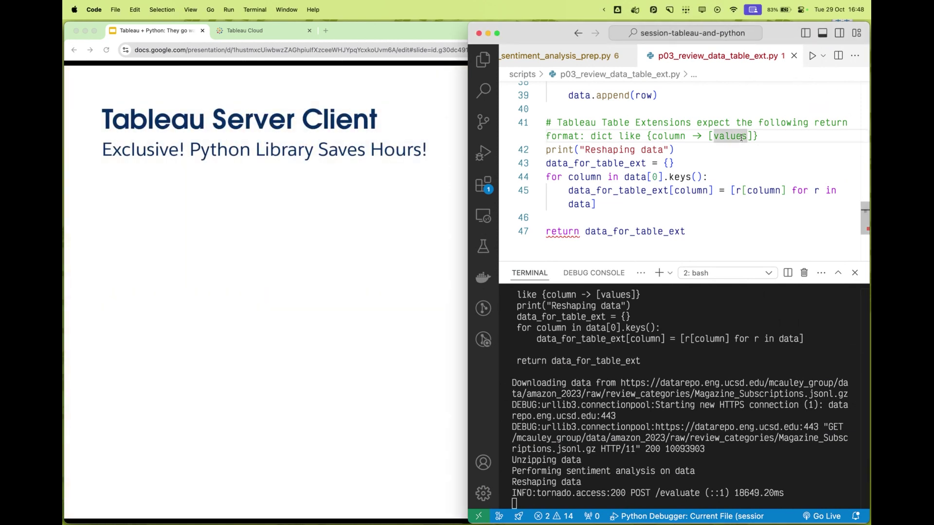
pyautogui.press('super+alt+Right')
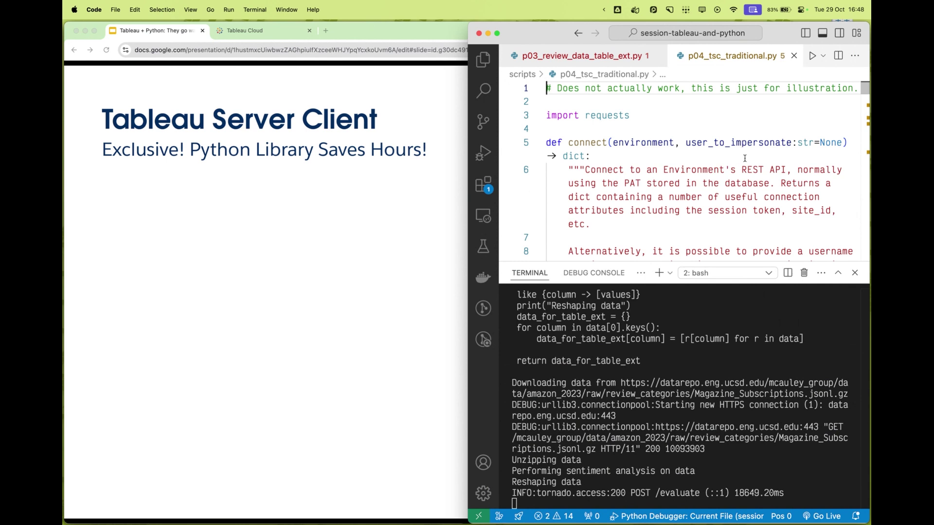
# Build up the TSC diagram: cloud gear, Python logo and connecting arrow
pyautogui.press('Right')
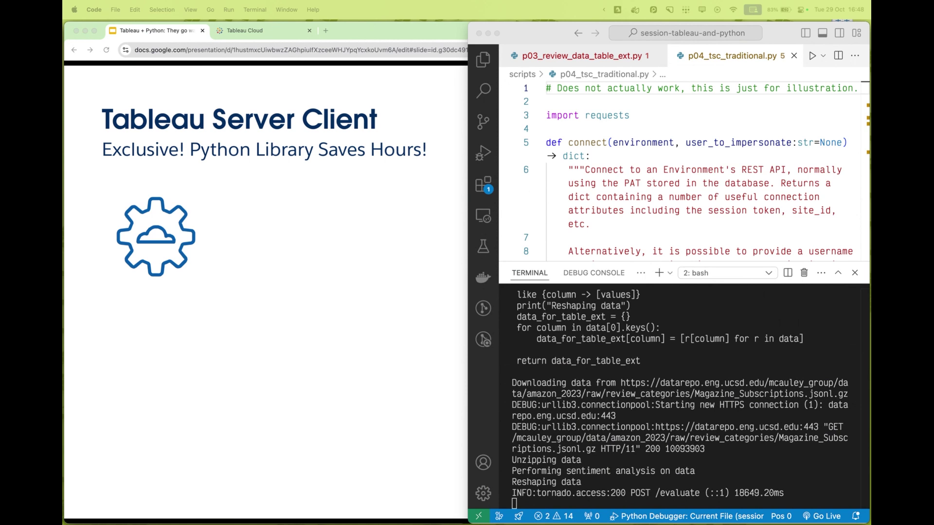
pyautogui.press('Right')
pyautogui.press('Right')
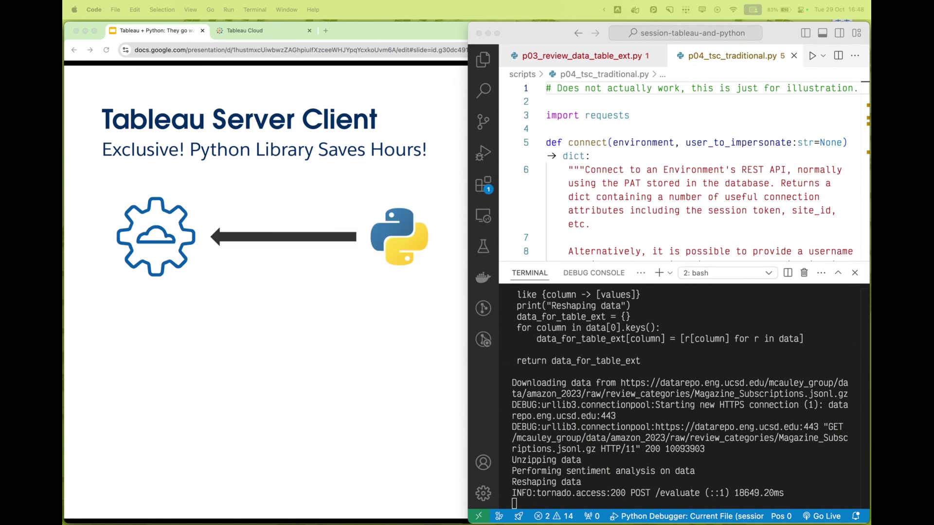
pyautogui.press('Right')
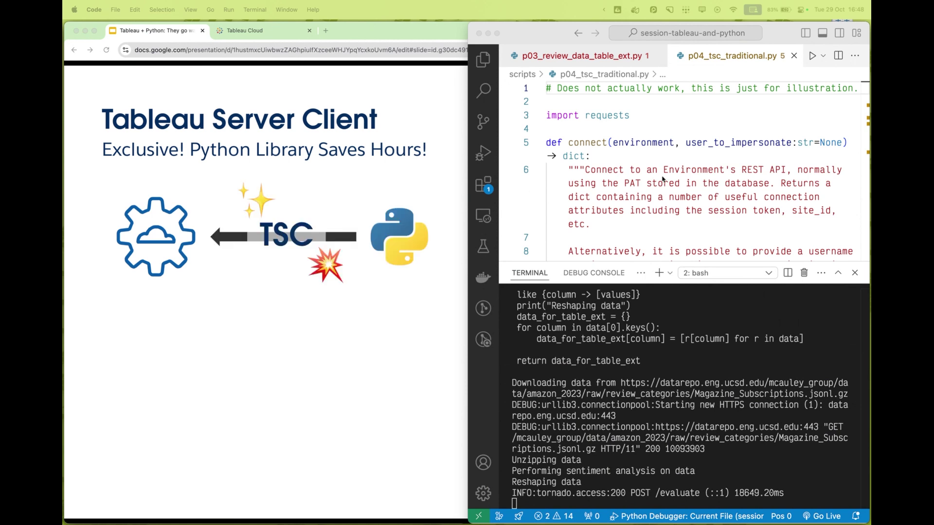
# Focus the traditional REST API script, point out the PAT docstring and hide the terminal
pyautogui.click(663, 182)
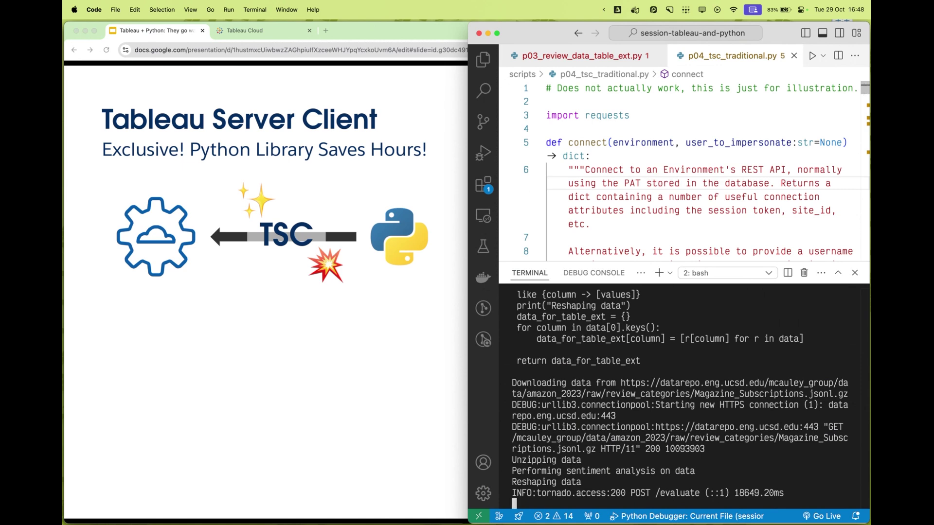
pyautogui.click(640, 183)
pyautogui.press('super+j')
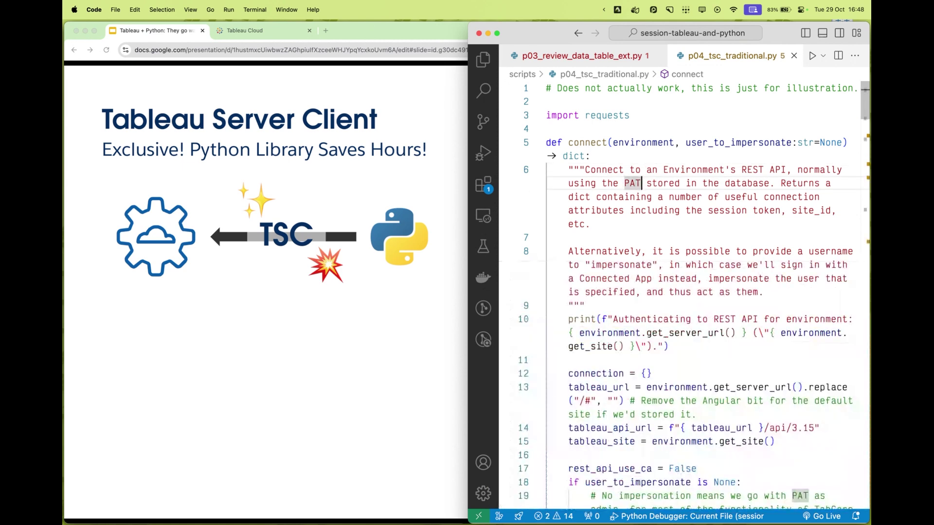
pyautogui.scroll(-5, 684, 292)
pyautogui.scroll(-10, 684, 292)
pyautogui.scroll(-10, 683, 292)
pyautogui.scroll(-8, 683, 292)
pyautogui.scroll(-5, 684, 292)
pyautogui.scroll(-3, 683, 292)
pyautogui.scroll(5, 683, 292)
pyautogui.scroll(5, 684, 292)
pyautogui.scroll(5, 683, 292)
pyautogui.scroll(5, 616, 115)
pyautogui.scroll(8, 617, 115)
pyautogui.scroll(6, 617, 115)
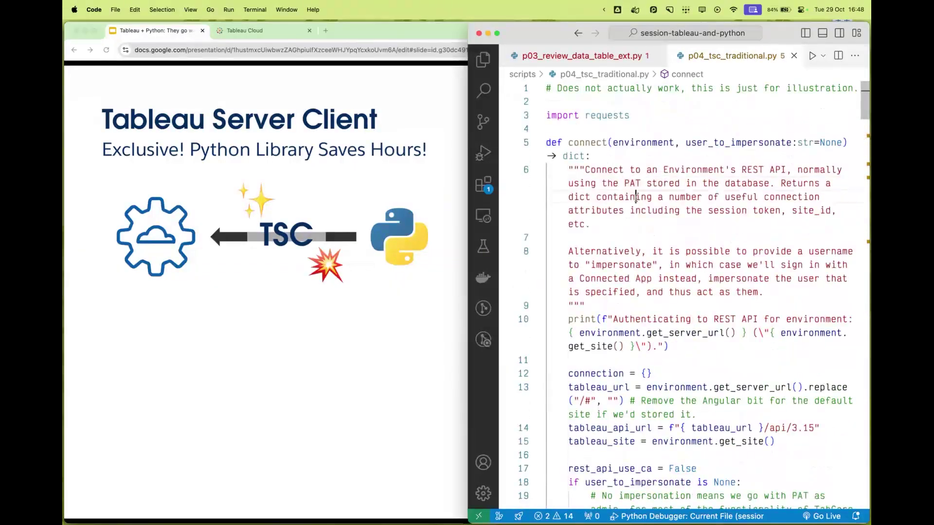
pyautogui.scroll(-1, 616, 116)
pyautogui.scroll(-8, 620, 131)
pyautogui.scroll(-6, 627, 168)
pyautogui.scroll(-5, 635, 199)
pyautogui.scroll(-6, 636, 199)
pyautogui.scroll(-2, 636, 199)
pyautogui.scroll(-1, 617, 151)
pyautogui.scroll(-8, 619, 153)
pyautogui.scroll(-6, 620, 155)
pyautogui.scroll(-6, 620, 156)
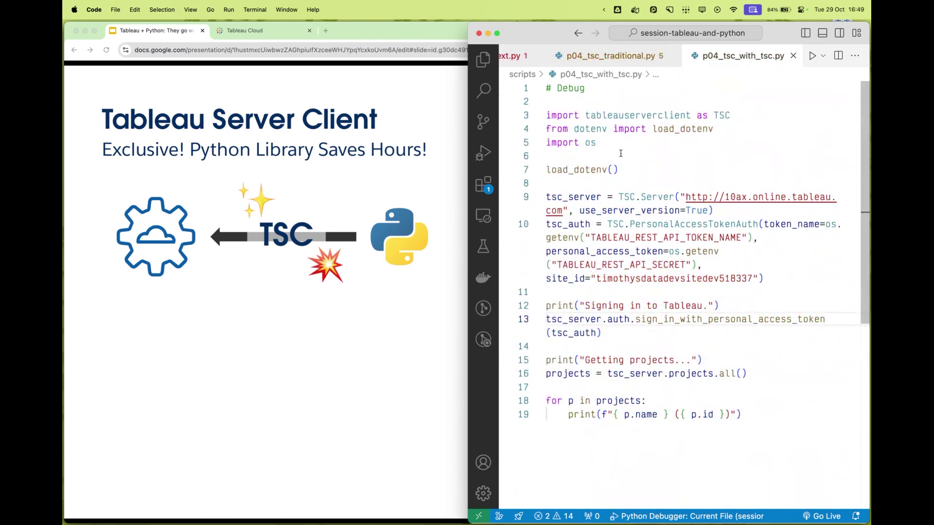
# Run the TSC project-listing script, reveal the remaining TSC bullets and reach the Hyper API slide
pyautogui.press('F5')
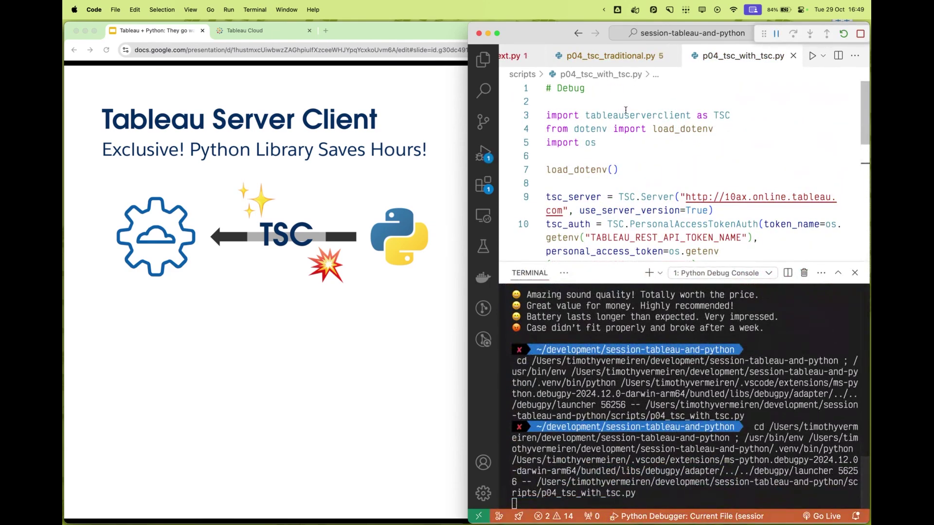
pyautogui.scroll(-1, 645, 128)
pyautogui.scroll(-5, 644, 128)
pyautogui.scroll(-1, 644, 128)
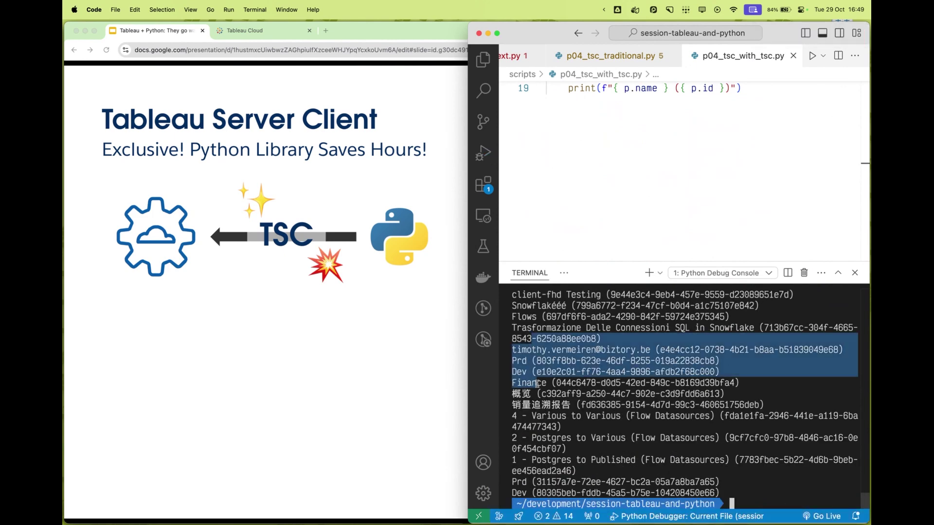
pyautogui.scroll(2, 677, 176)
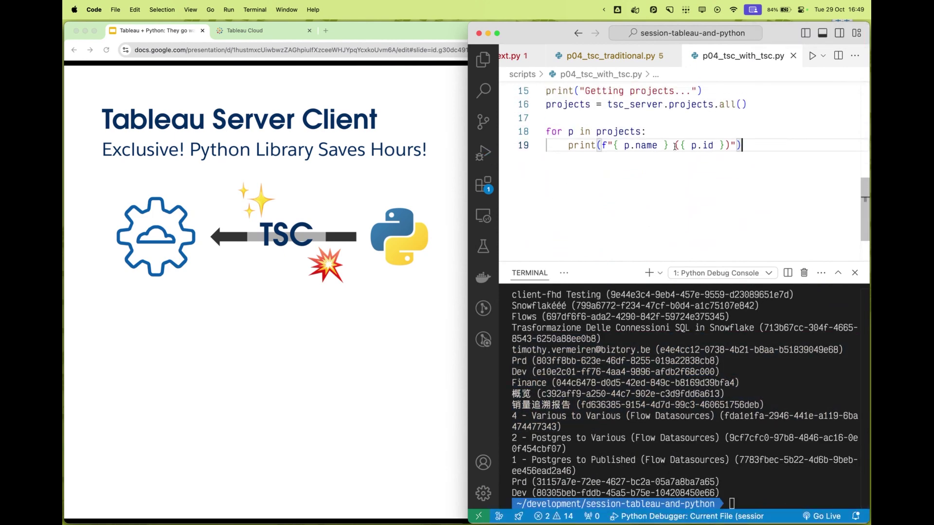
pyautogui.scroll(2, 720, 178)
pyautogui.moveTo(746, 165); pyautogui.dragTo(545, 166)
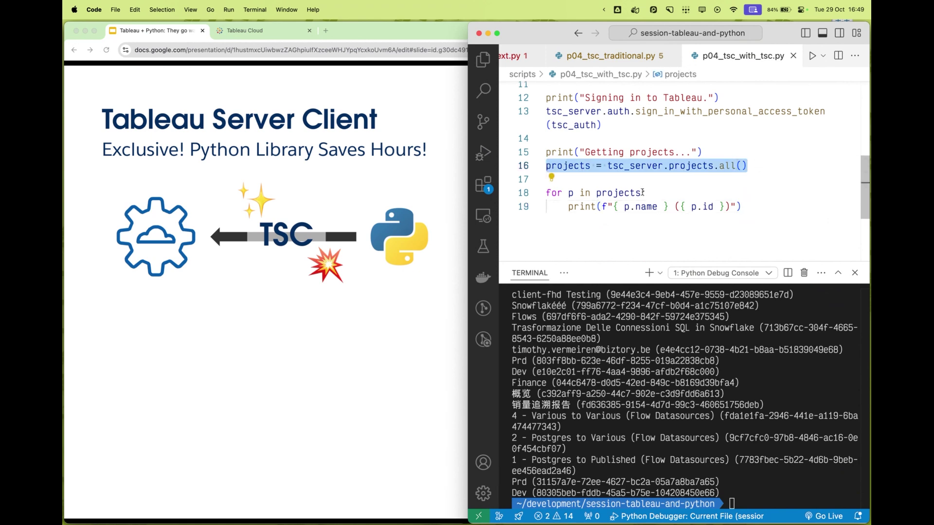
pyautogui.scroll(2, 654, 202)
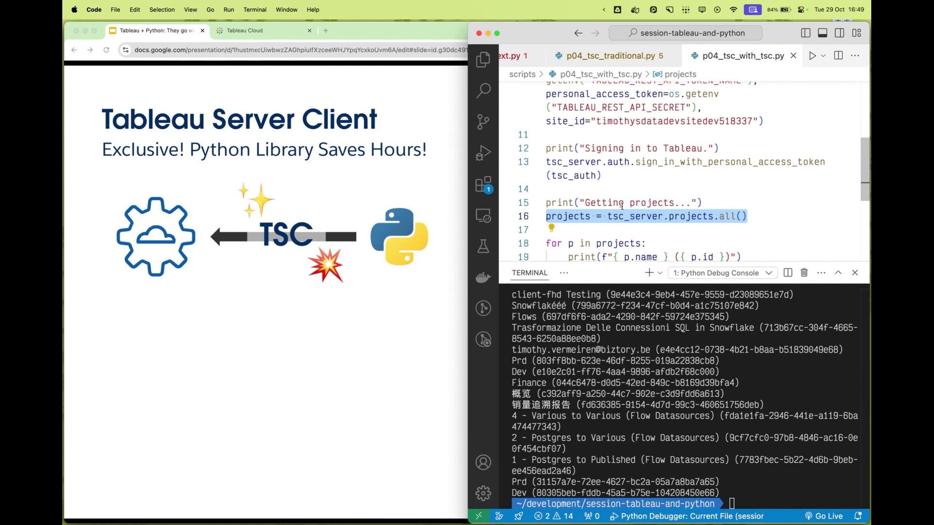
pyautogui.click(438, 146)
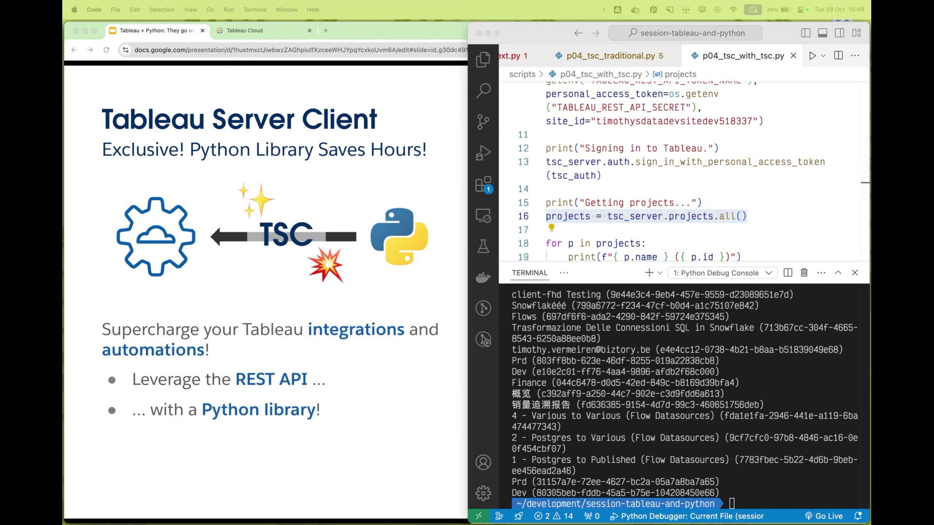
pyautogui.press('Right')
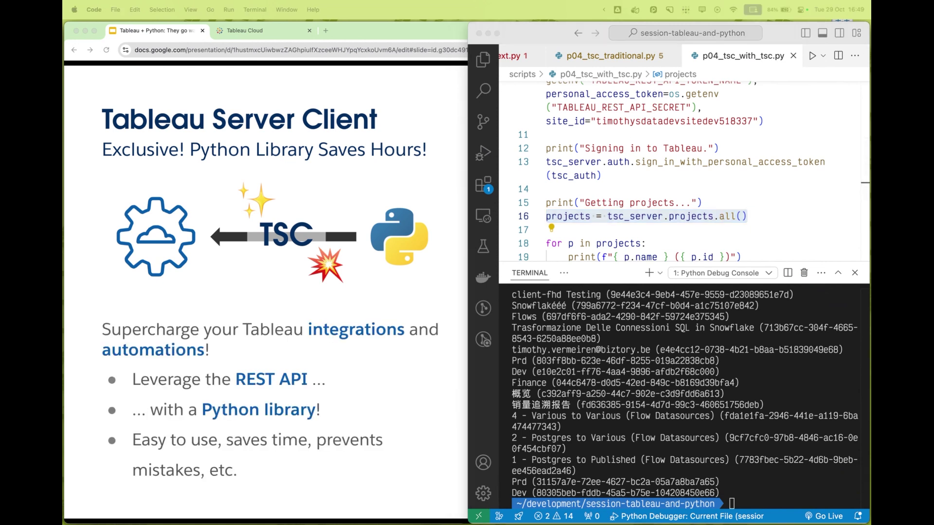
pyautogui.press('Right')
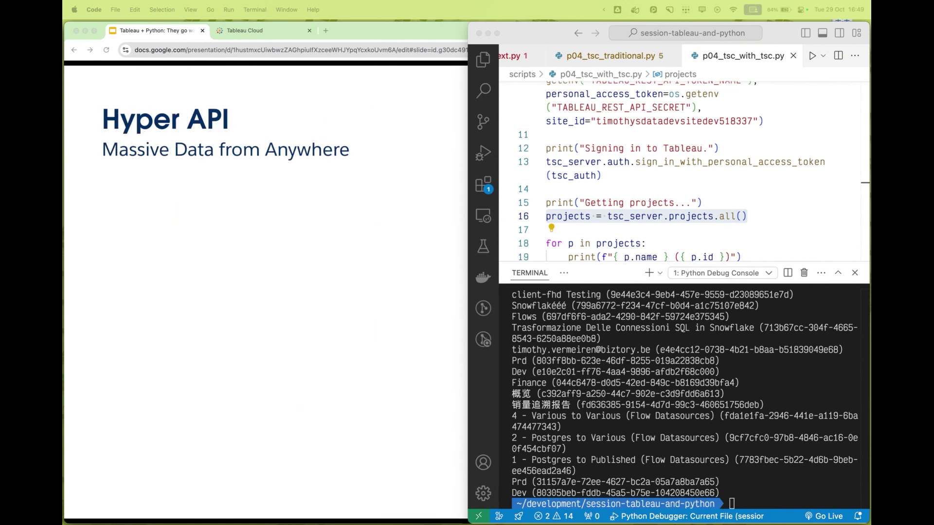
# Switch to p05_hyper_api.py and paste its documented run command into the terminal
pyautogui.click(665, 238)
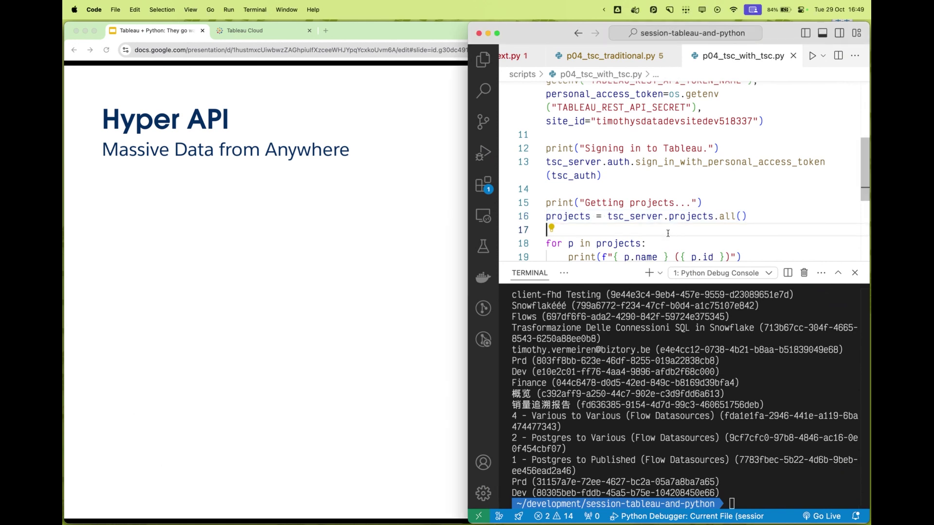
pyautogui.press('super+alt+Right')
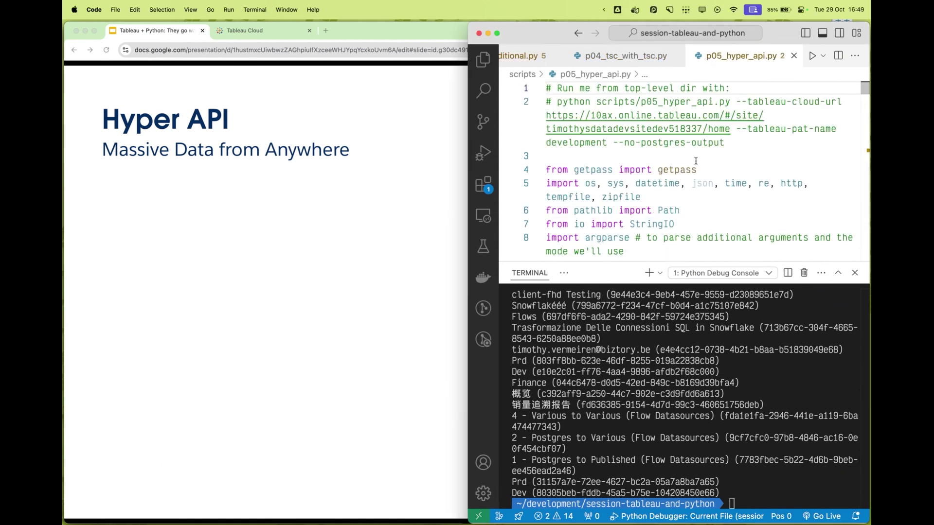
pyautogui.moveTo(558, 102)
pyautogui.mouseDown()
pyautogui.moveTo(847, 102)
pyautogui.moveTo(725, 143)
pyautogui.mouseUp()
pyautogui.click(619, 445)
pyautogui.write('python scripts/p05_hyper_api.py --tableau-cloud-url https://10ax.online.tableau.com/\\#/site/timothysdatadevsitedev518337/home --tableau-pat-name development --no-postgres-output')
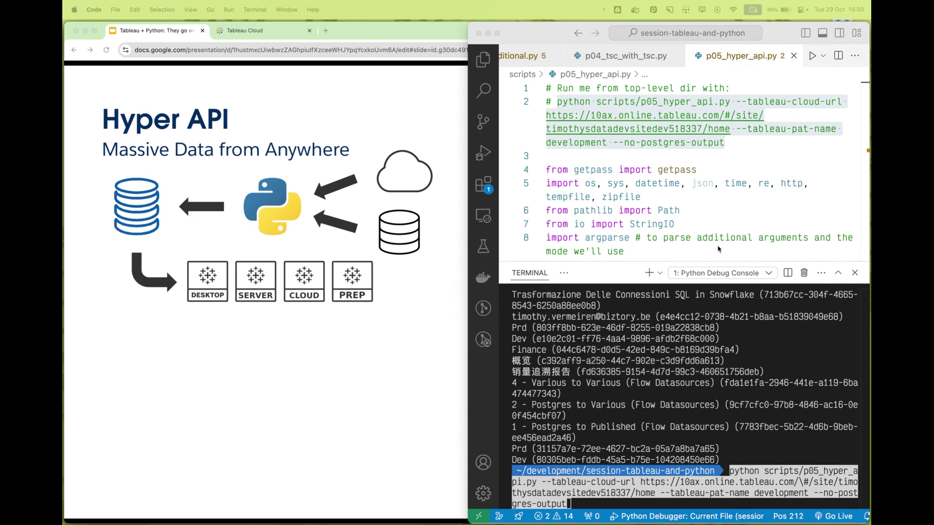
# Execute the Hyper API command and supply the PAT secret from the password manager
pyautogui.press('super+1')
pyautogui.hotkey('ctrl', '`')
pyautogui.press('Return')
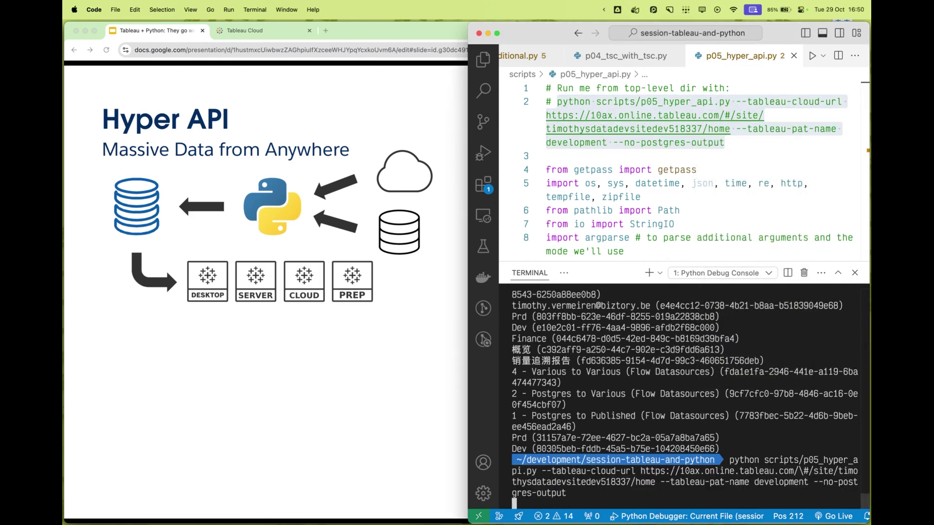
pyautogui.press('super+shift+space')
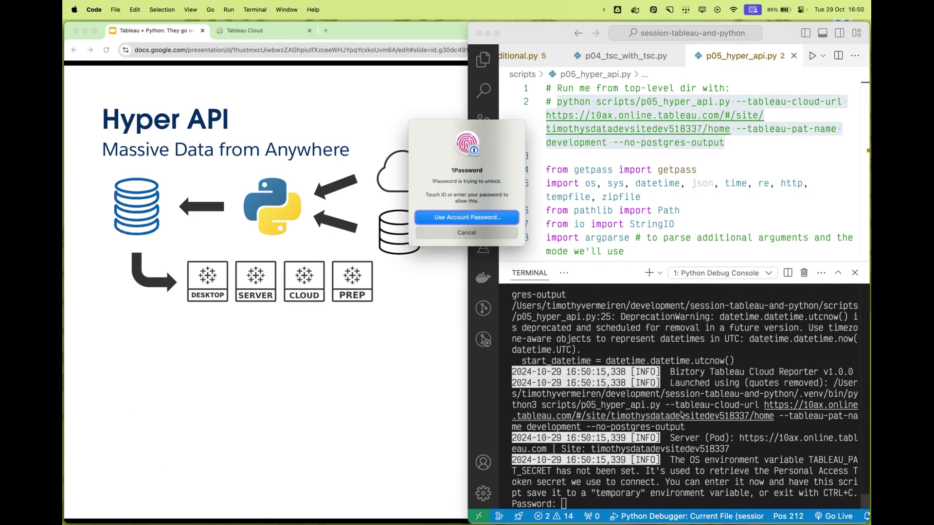
pyautogui.write('pat dev')
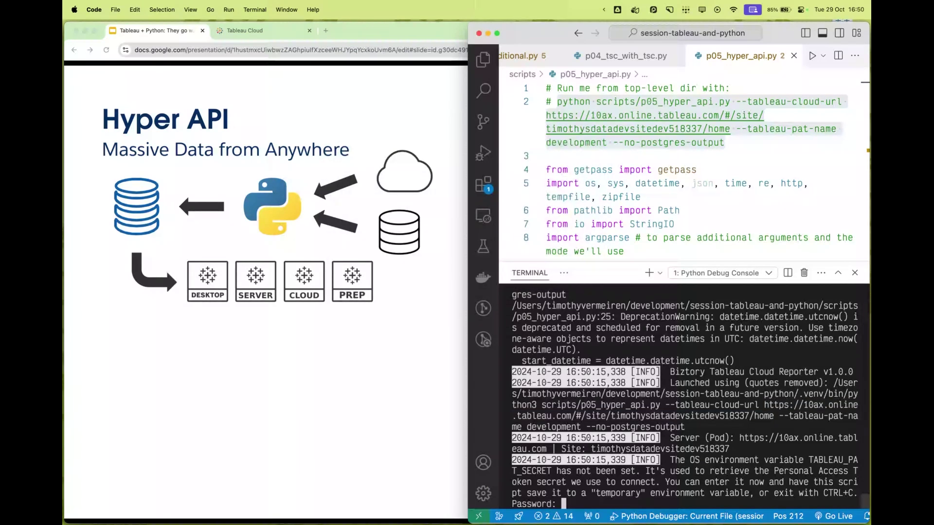
pyautogui.press('Return')
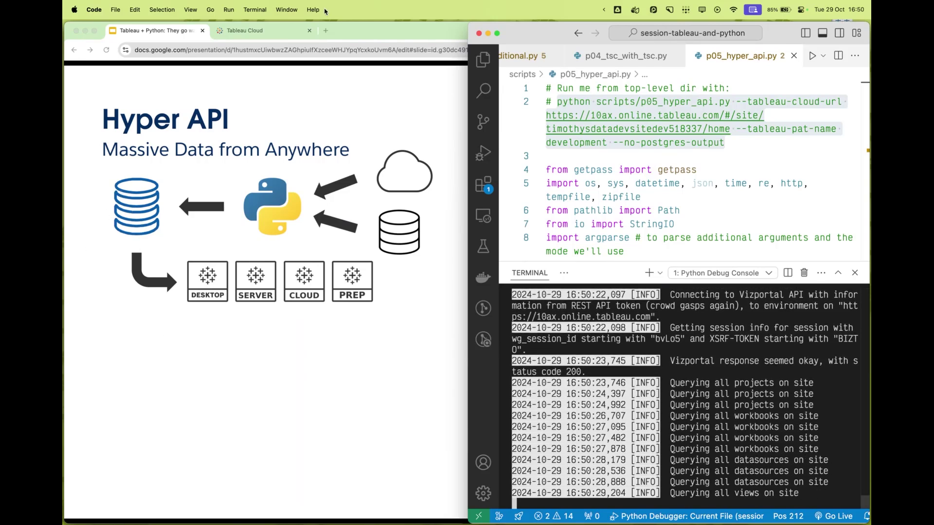
# Highlight the hyper_connection and all_items_stream variables while the script publishes Views.tdsx
pyautogui.click(602, 159)
pyautogui.scroll(-15, 603, 160)
pyautogui.scroll(-3, 602, 160)
pyautogui.scroll(-3, 602, 160)
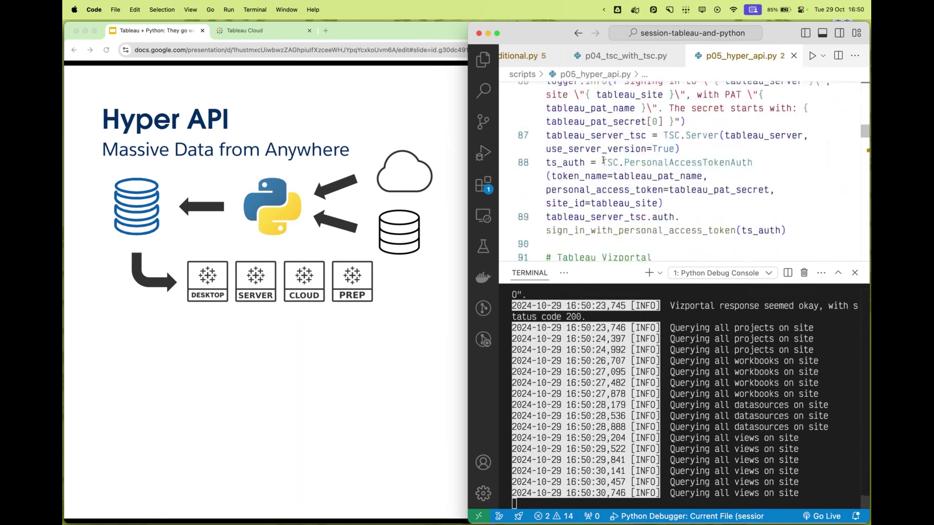
pyautogui.scroll(-3, 603, 160)
pyautogui.scroll(-3, 602, 160)
pyautogui.scroll(-5, 602, 159)
pyautogui.scroll(-3, 602, 160)
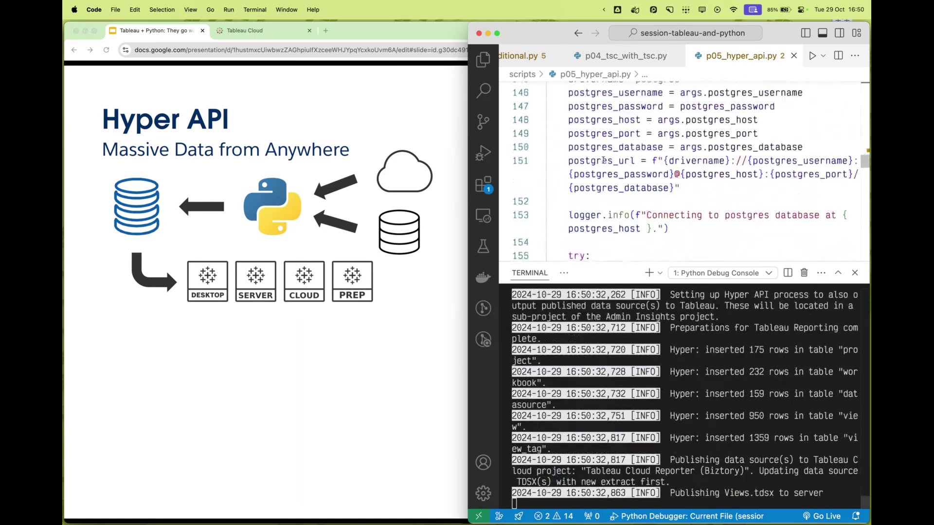
pyautogui.scroll(-5, 603, 160)
pyautogui.scroll(-5, 603, 159)
pyautogui.scroll(-10, 603, 159)
pyautogui.scroll(-10, 603, 160)
pyautogui.scroll(-5, 602, 160)
pyautogui.scroll(10, 602, 160)
pyautogui.scroll(1, 603, 159)
pyautogui.scroll(2, 602, 160)
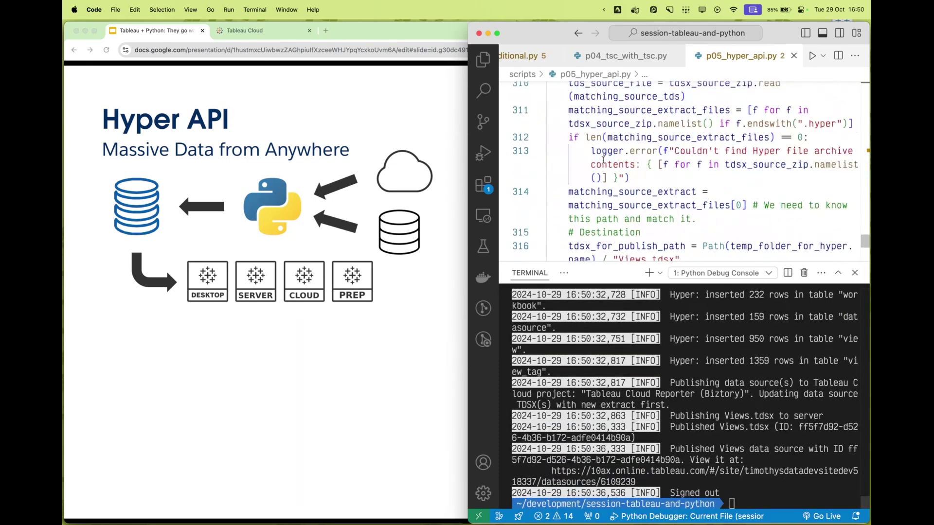
pyautogui.scroll(3, 603, 160)
pyautogui.scroll(3, 602, 160)
pyautogui.scroll(5, 603, 160)
pyautogui.scroll(2, 602, 160)
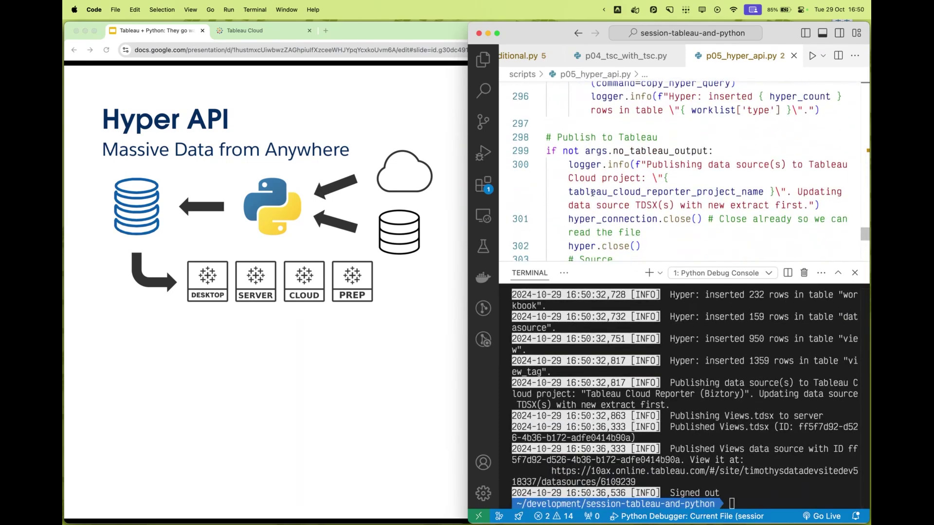
pyautogui.click(597, 218)
pyautogui.doubleClick(598, 218)
pyautogui.scroll(3, 622, 176)
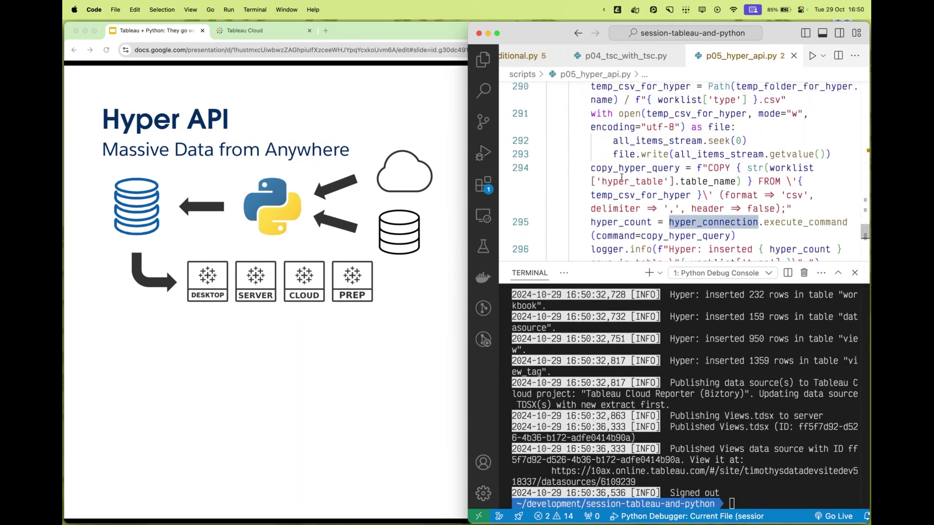
pyautogui.scroll(2, 622, 177)
pyautogui.scroll(3, 619, 178)
pyautogui.scroll(2, 620, 178)
pyautogui.click(642, 197)
pyautogui.doubleClick(679, 223)
pyautogui.scroll(-3, 679, 224)
pyautogui.scroll(-2, 720, 178)
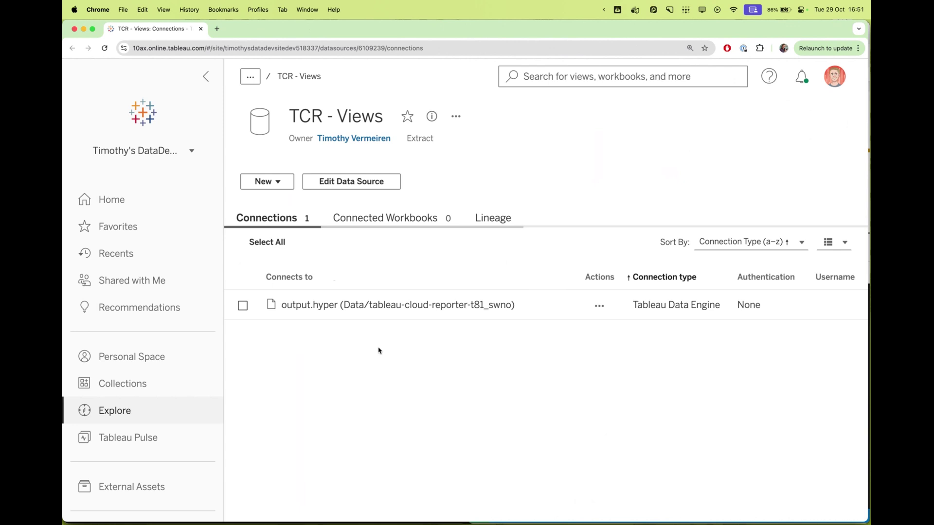
# Start a new workbook from TCR - Views and list every Tag as rows
pyautogui.click(268, 181)
pyautogui.click(264, 204)
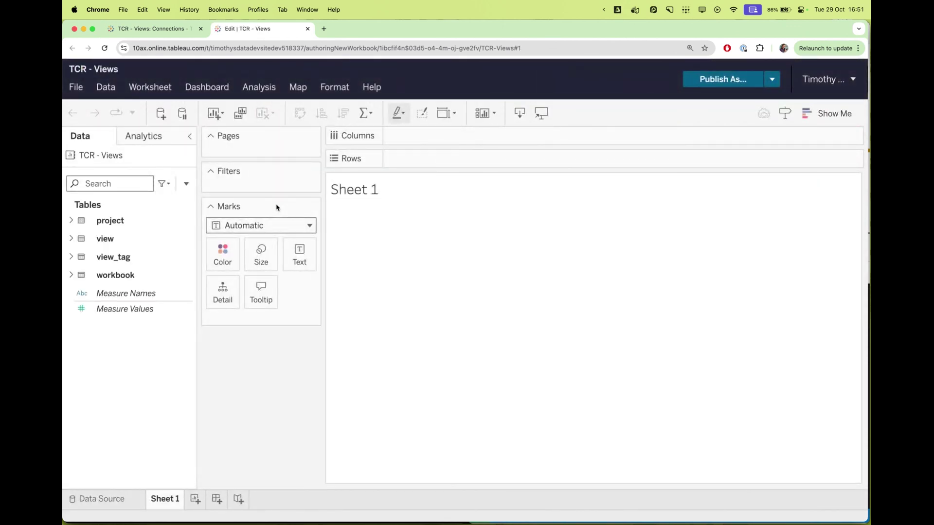
pyautogui.click(70, 257)
pyautogui.click(109, 272)
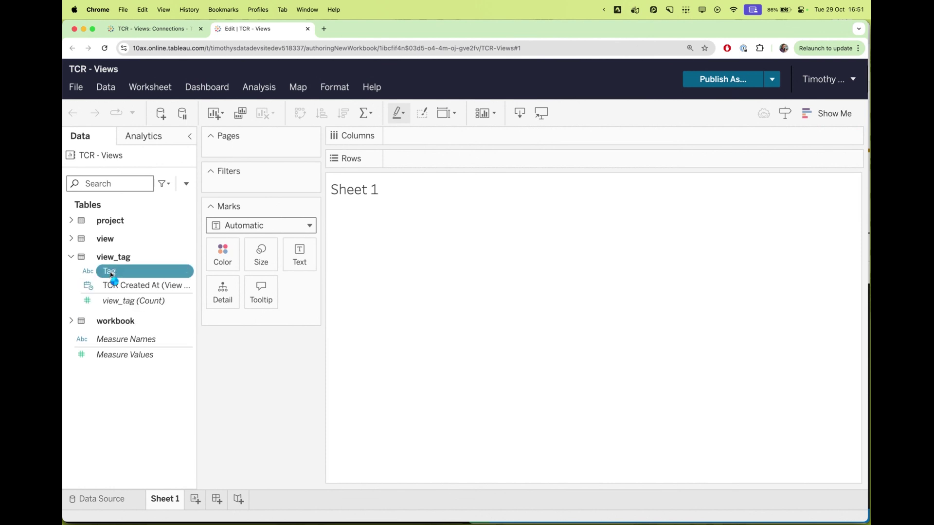
pyautogui.doubleClick(110, 272)
# Add workbook (Count) to Columns for bars per tag, sorted descending
pyautogui.click(71, 321)
pyautogui.scroll(-2, 102, 358)
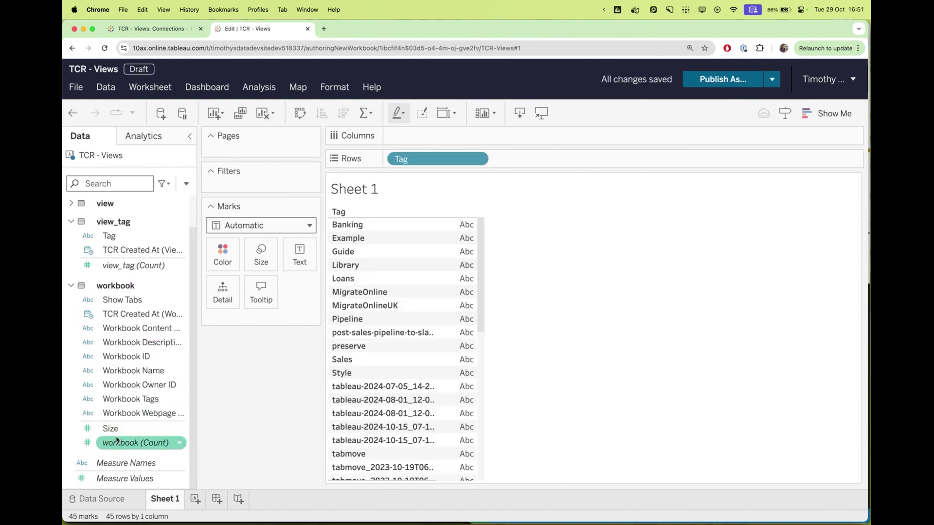
pyautogui.moveTo(117, 440); pyautogui.dragTo(517, 139)
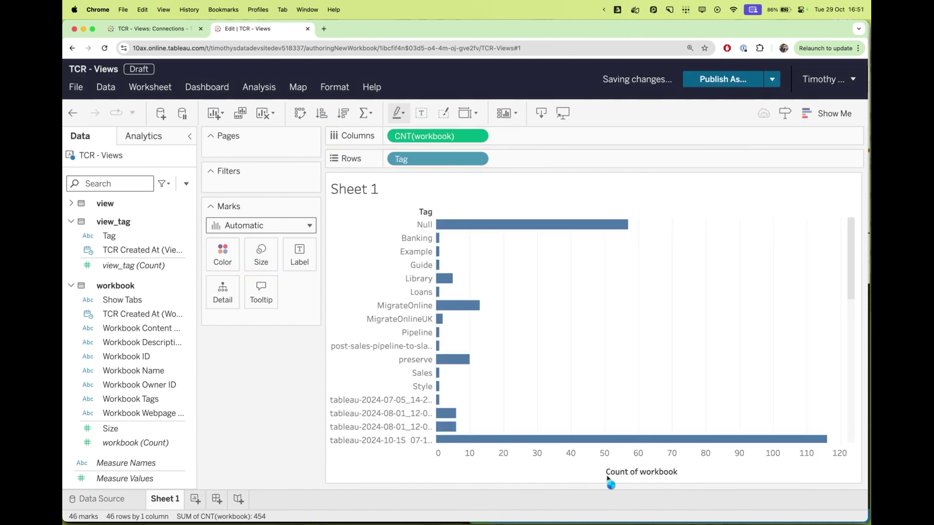
pyautogui.click(684, 472)
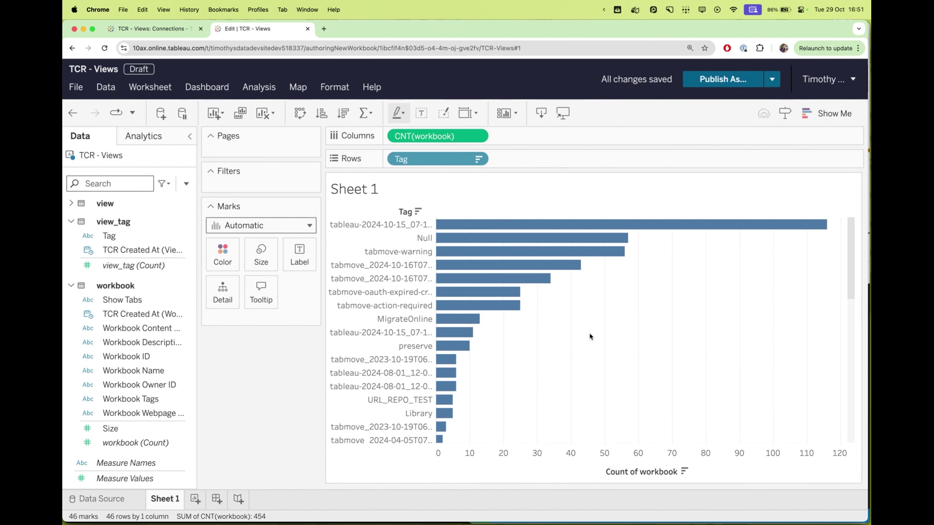
# Return to the deck and advance past the Document API slide to the Thank You slide
pyautogui.hotkey('alt', 'Tab')
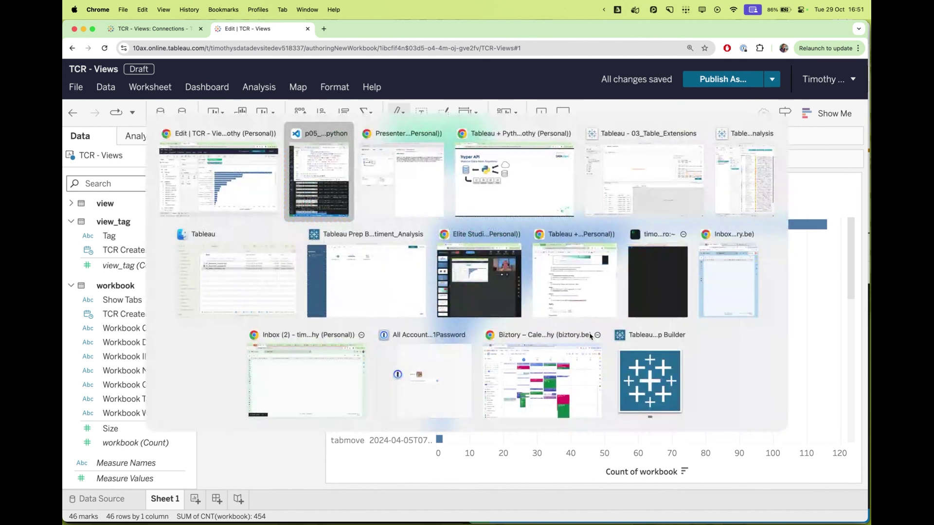
pyautogui.press('Right')
pyautogui.press('Right')
pyautogui.press('Right')
pyautogui.press('Right')
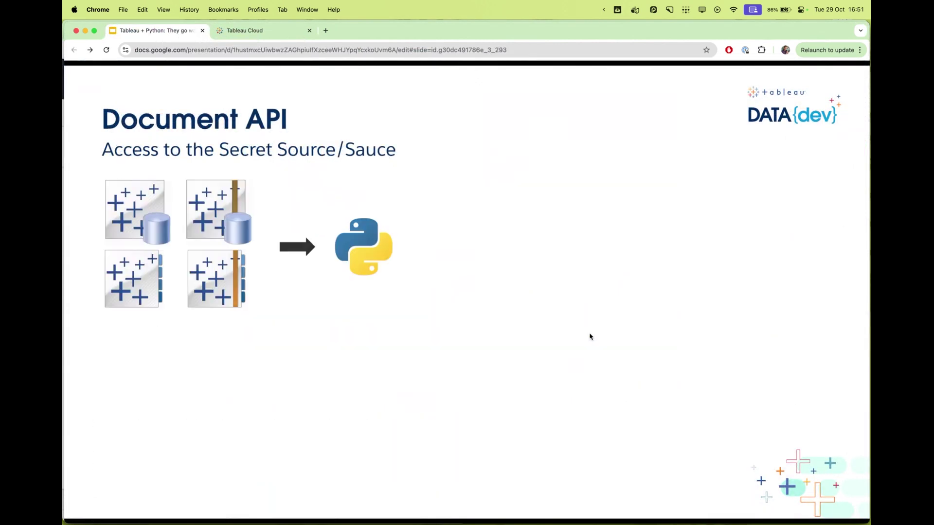
pyautogui.press('Right')
pyautogui.press('Right')
pyautogui.press('Right')
pyautogui.press('Right')
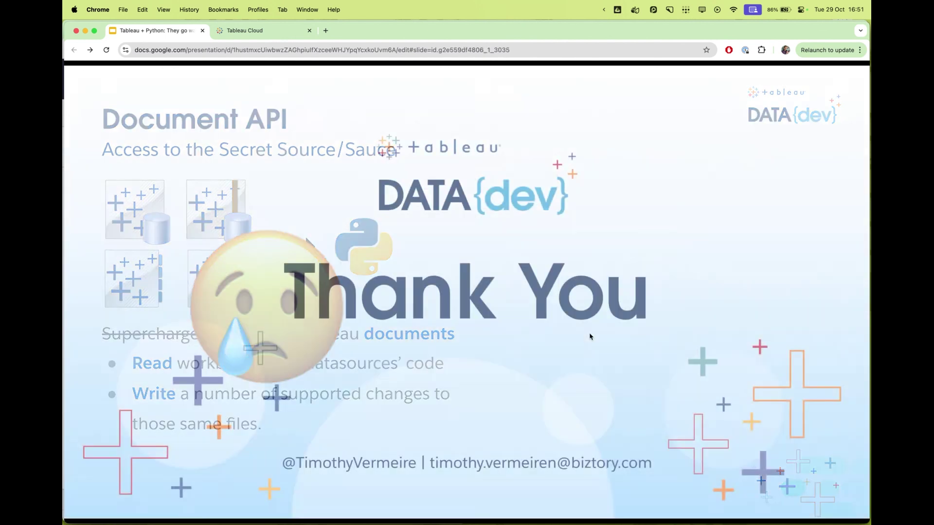